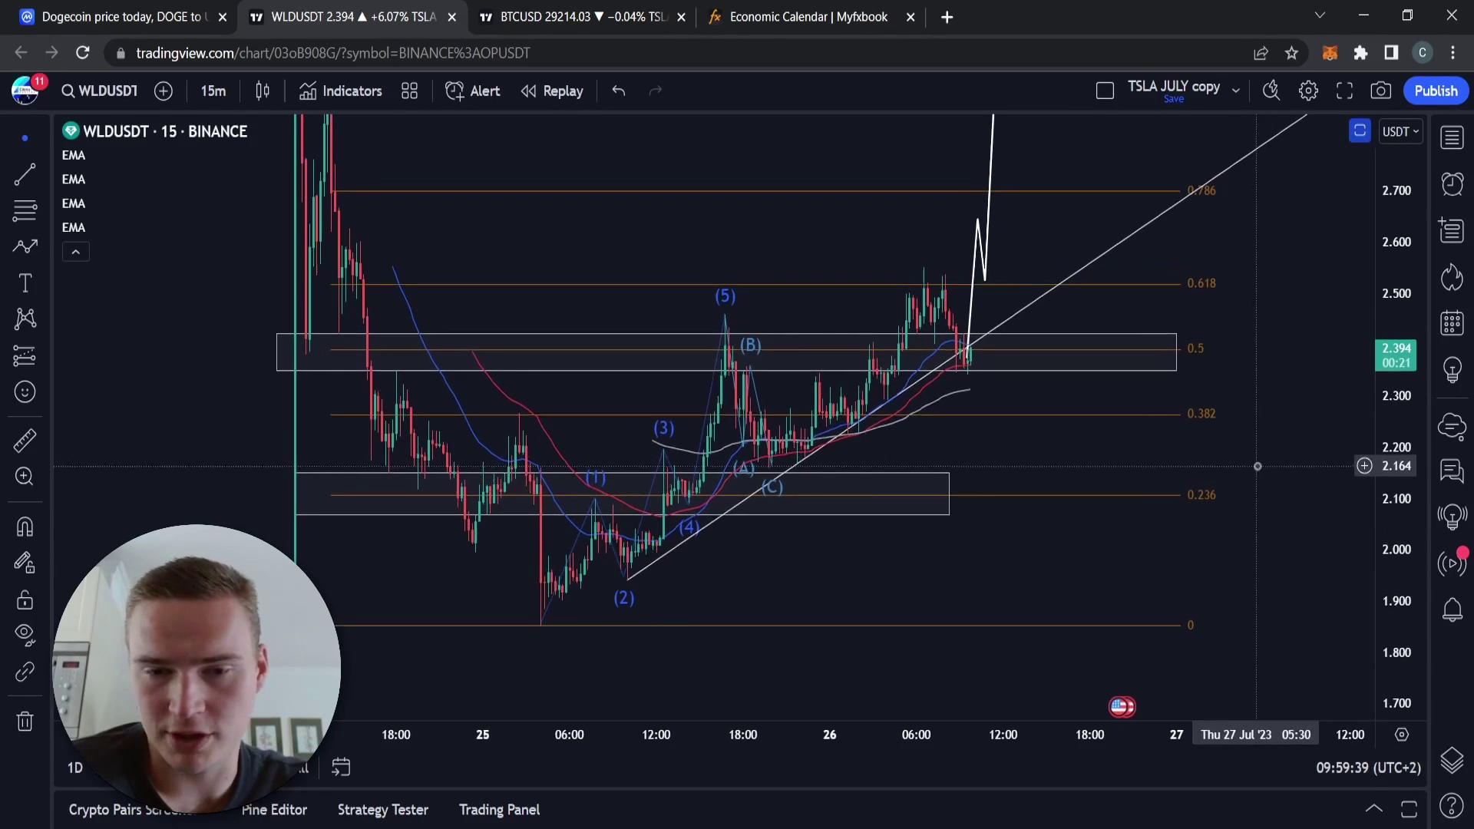
# Extend the lower zone rectangle around the 0.236 level forward to about midday on 27 July
pyautogui.click(945, 500)
pyautogui.moveTo(946, 500); pyautogui.dragTo(1372, 493)
pyautogui.click(1042, 435)
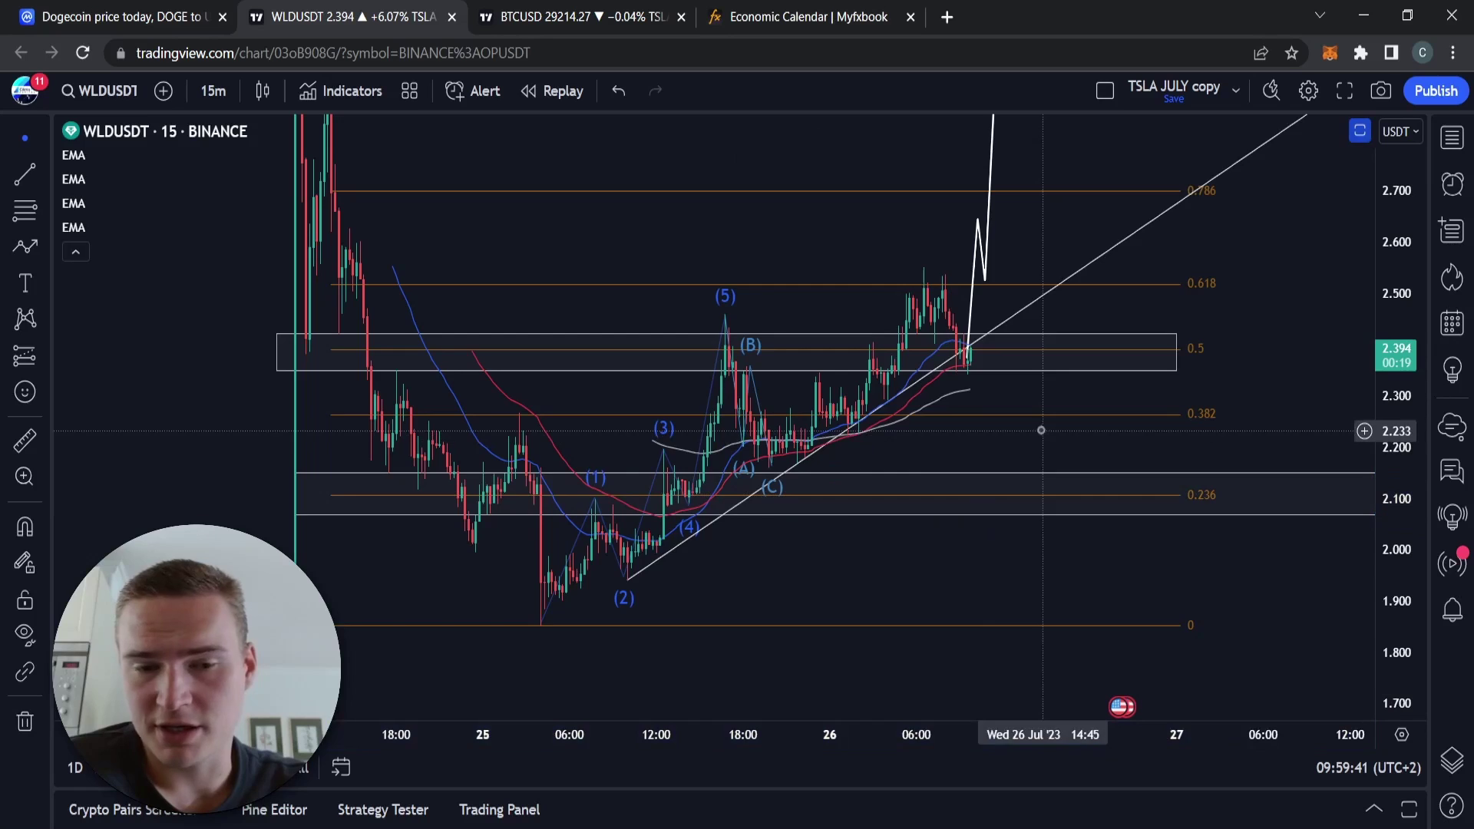
pyautogui.moveTo(934, 443); pyautogui.dragTo(1093, 407)
pyautogui.click(623, 91)
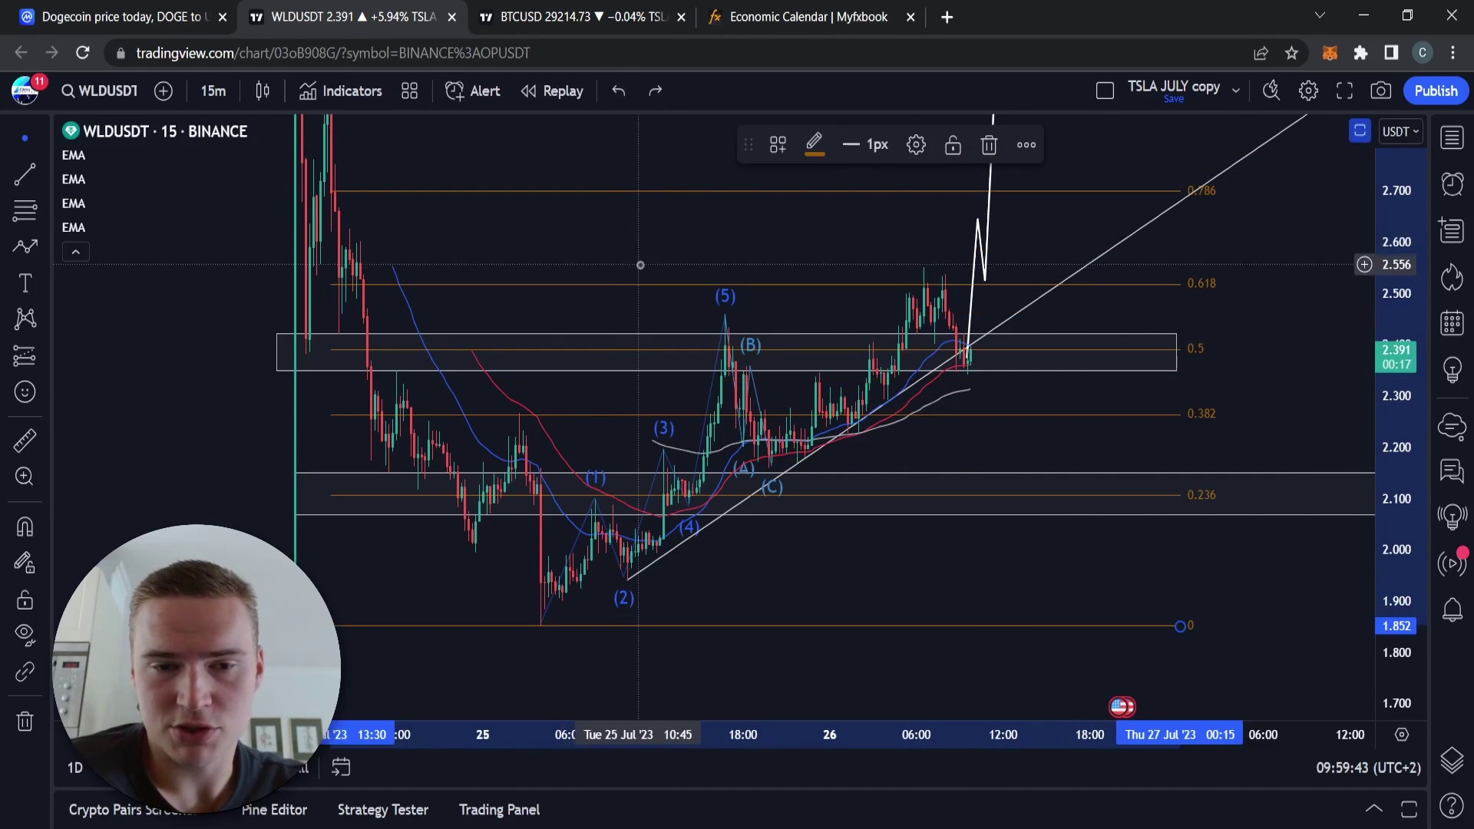
# Examine the 15-minute WLDUSDT wave count, moving averages and trendline from the 25 July low to the current price
pyautogui.moveTo(964, 391); pyautogui.dragTo(1011, 263)
pyautogui.moveTo(1392, 543); pyautogui.dragTo(1392, 276)
pyautogui.moveTo(917, 525); pyautogui.dragTo(934, 648)
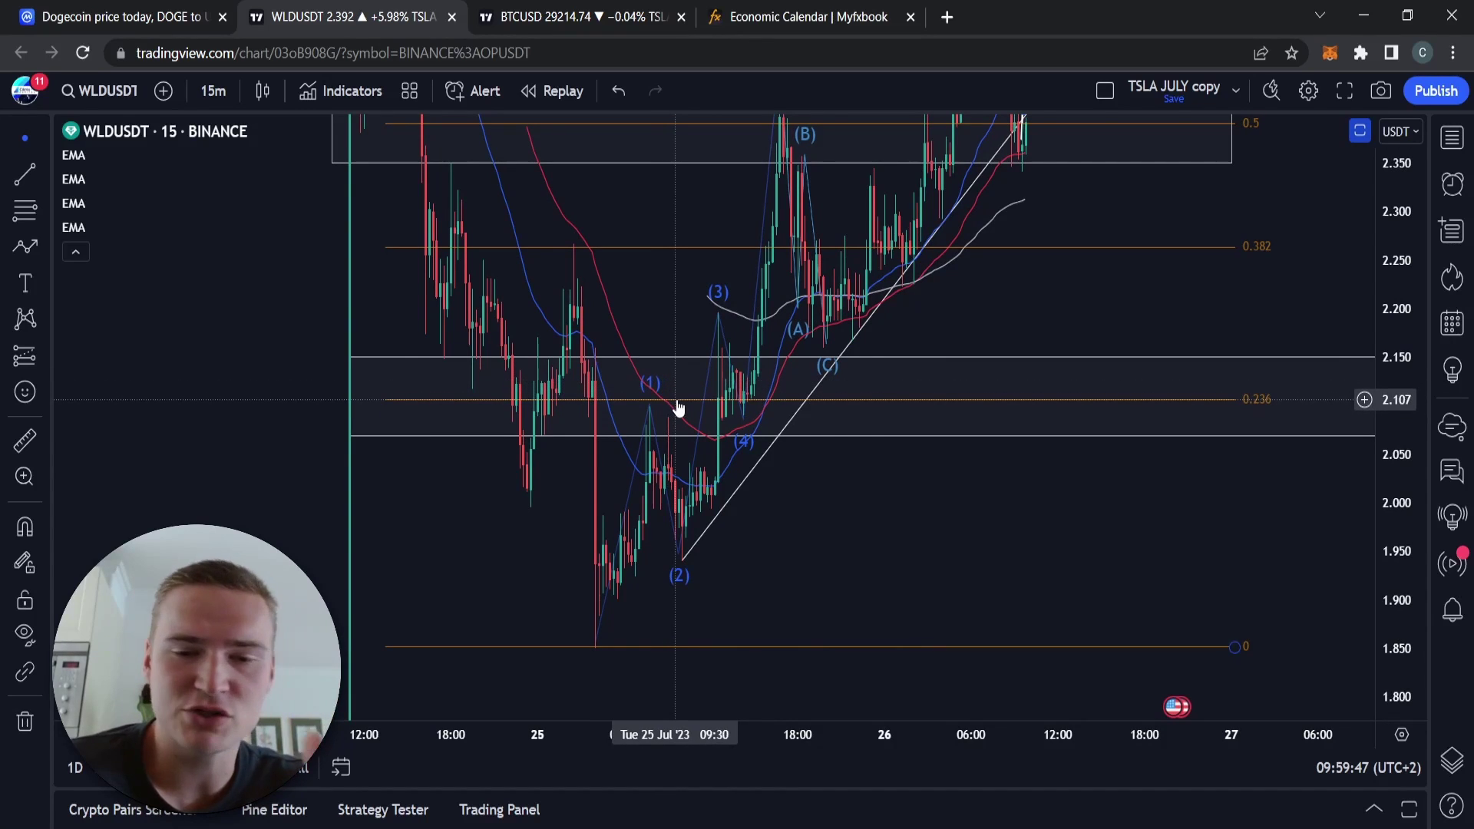
pyautogui.moveTo(1178, 605); pyautogui.dragTo(1277, 630)
pyautogui.moveTo(1412, 453); pyautogui.dragTo(1399, 583)
pyautogui.moveTo(1157, 485); pyautogui.dragTo(1044, 545)
pyautogui.moveTo(1413, 560); pyautogui.dragTo(1414, 500)
pyautogui.moveTo(1142, 532); pyautogui.dragTo(1152, 480)
pyautogui.moveTo(639, 512); pyautogui.dragTo(635, 504)
pyautogui.click(895, 619)
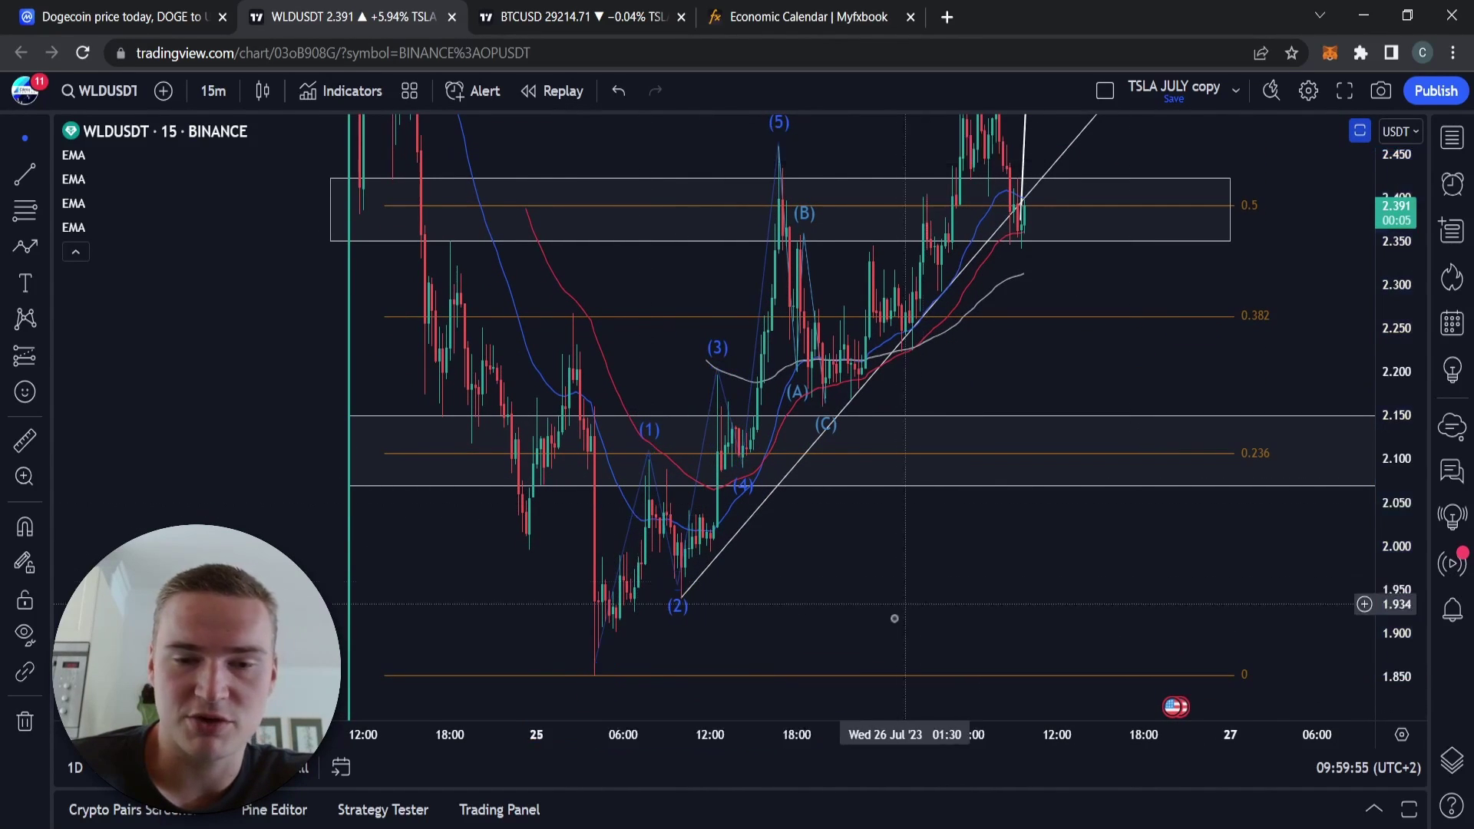
pyautogui.moveTo(770, 578); pyautogui.dragTo(743, 610)
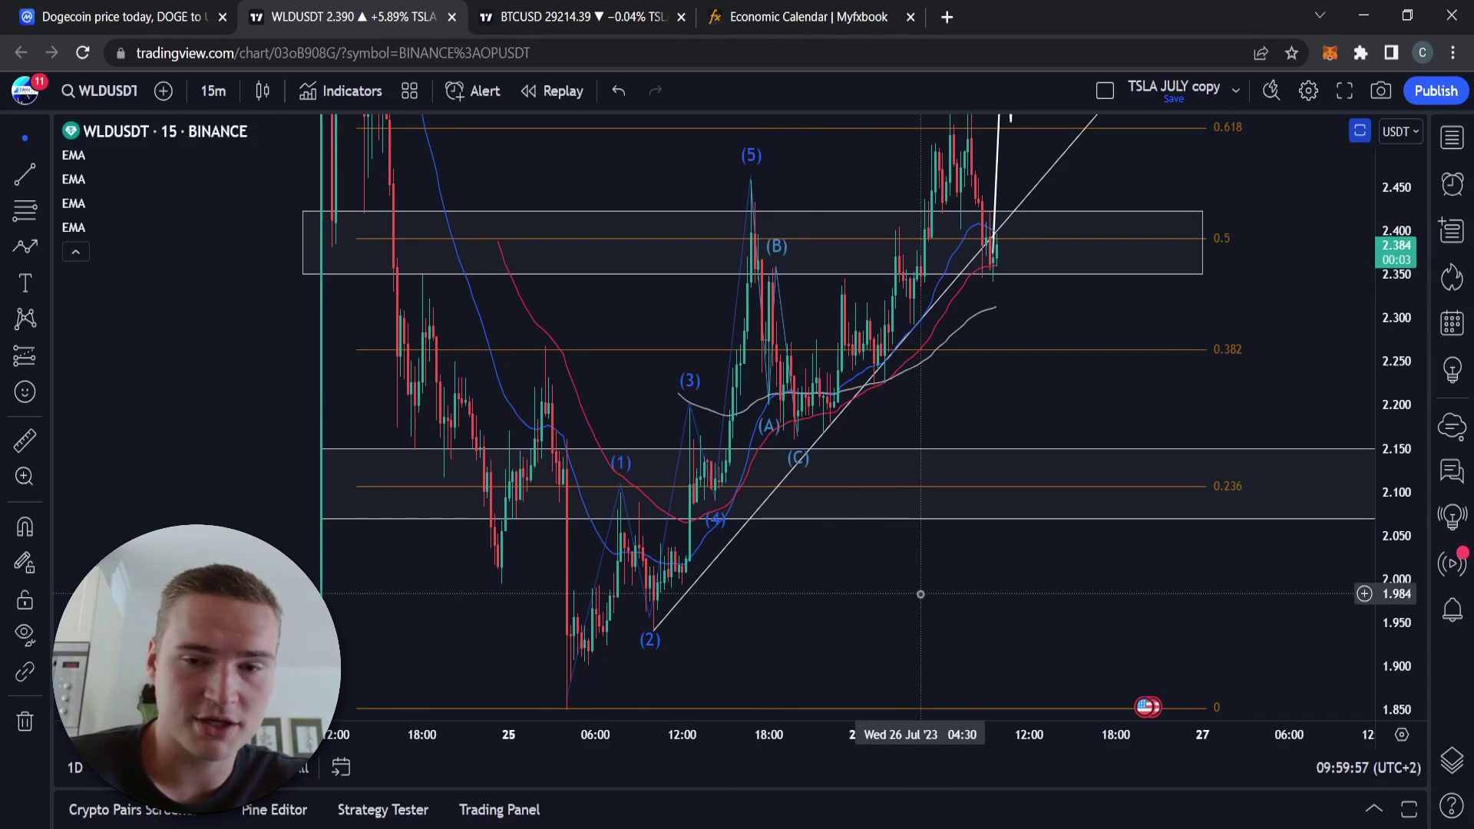
pyautogui.moveTo(929, 614); pyautogui.dragTo(911, 655)
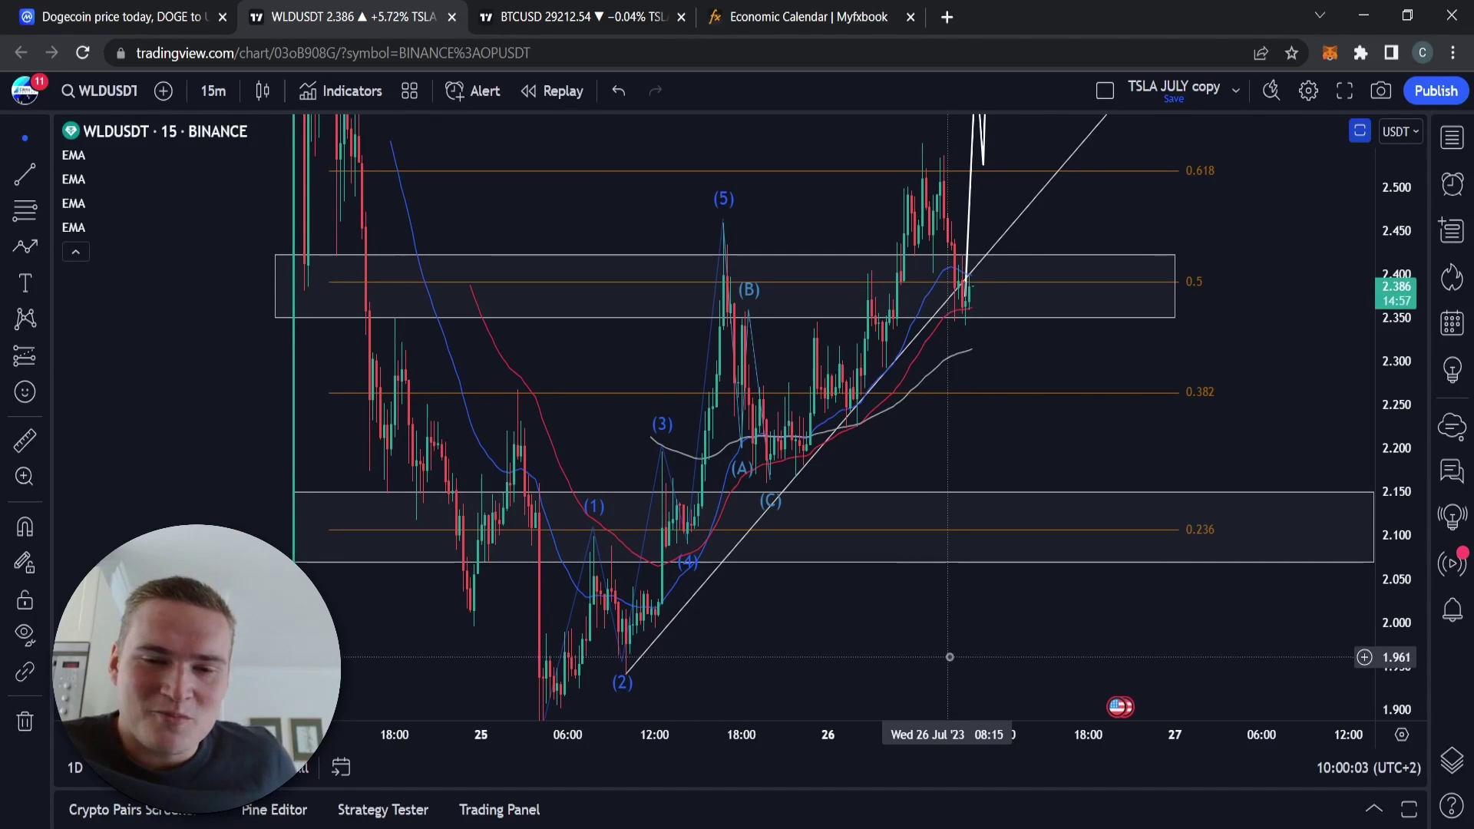
pyautogui.moveTo(1381, 516); pyautogui.dragTo(1326, 540)
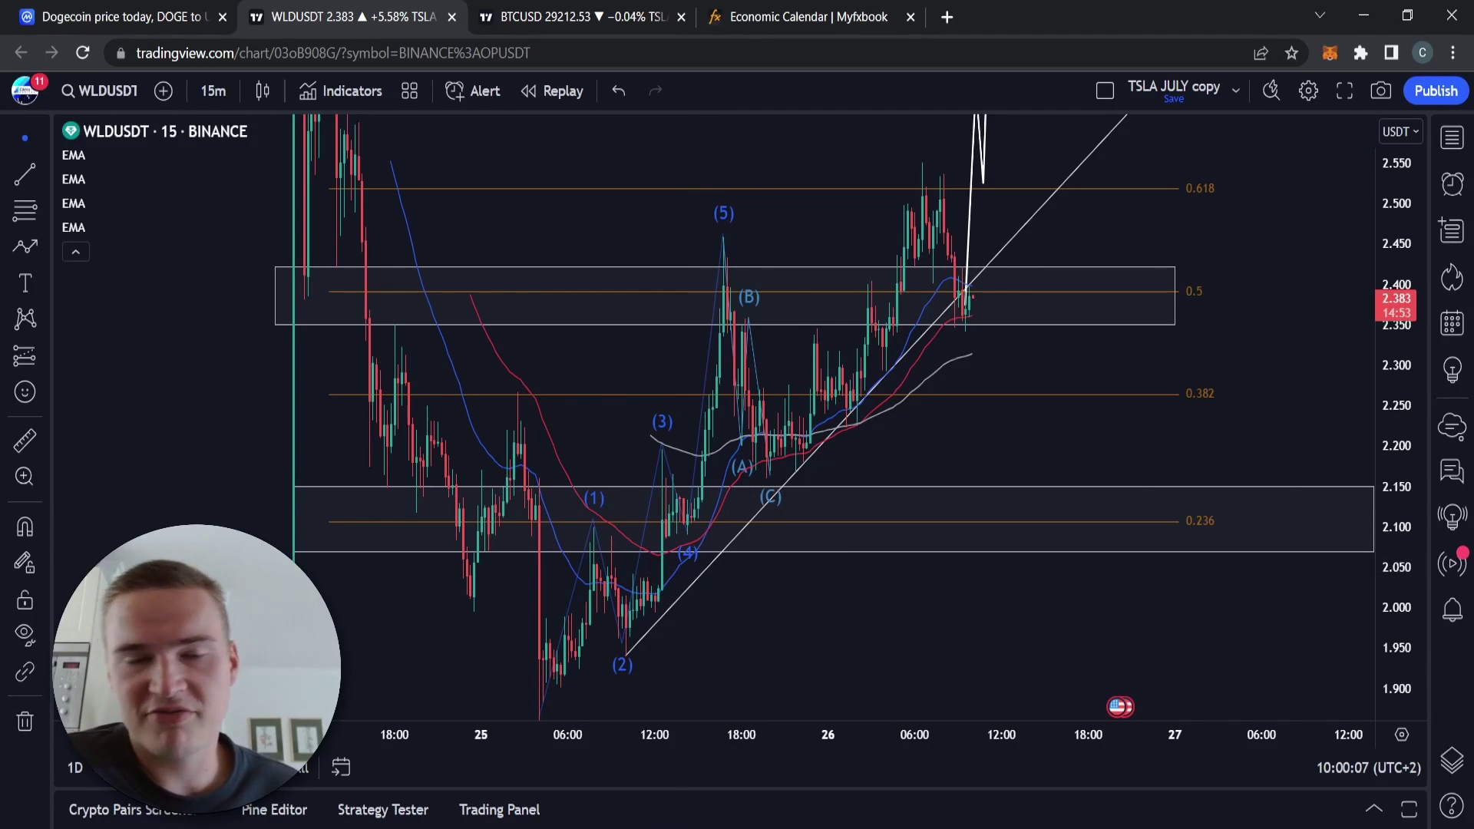
pyautogui.click(144, 408)
pyautogui.moveTo(974, 459); pyautogui.dragTo(985, 454)
pyautogui.moveTo(1417, 431); pyautogui.dragTo(1397, 499)
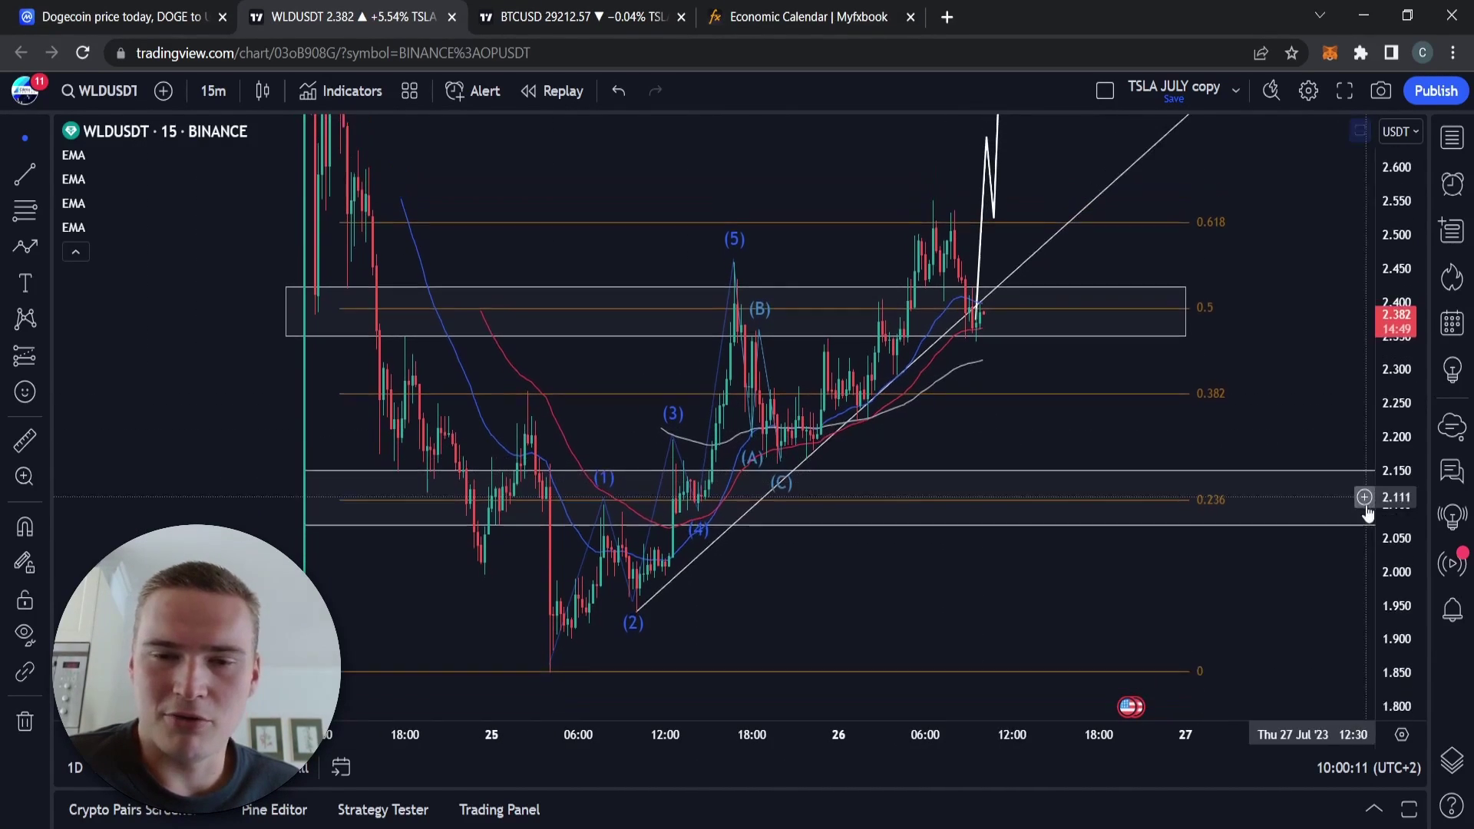
# Delete the white zigzag price projection rising from the current candles
pyautogui.moveTo(908, 427); pyautogui.dragTo(816, 490)
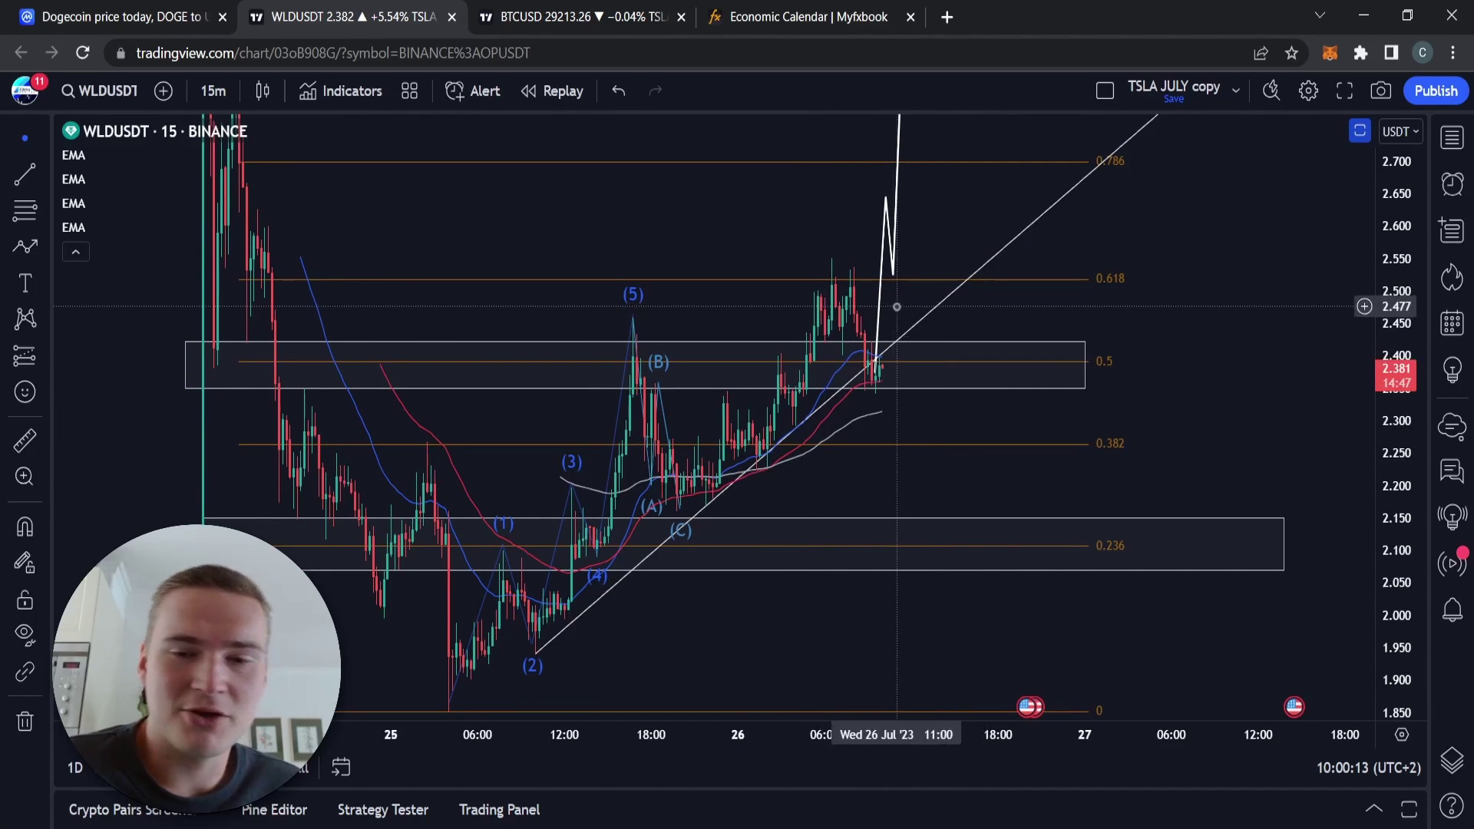
pyautogui.moveTo(880, 317); pyautogui.dragTo(938, 315)
pyautogui.click(1028, 144)
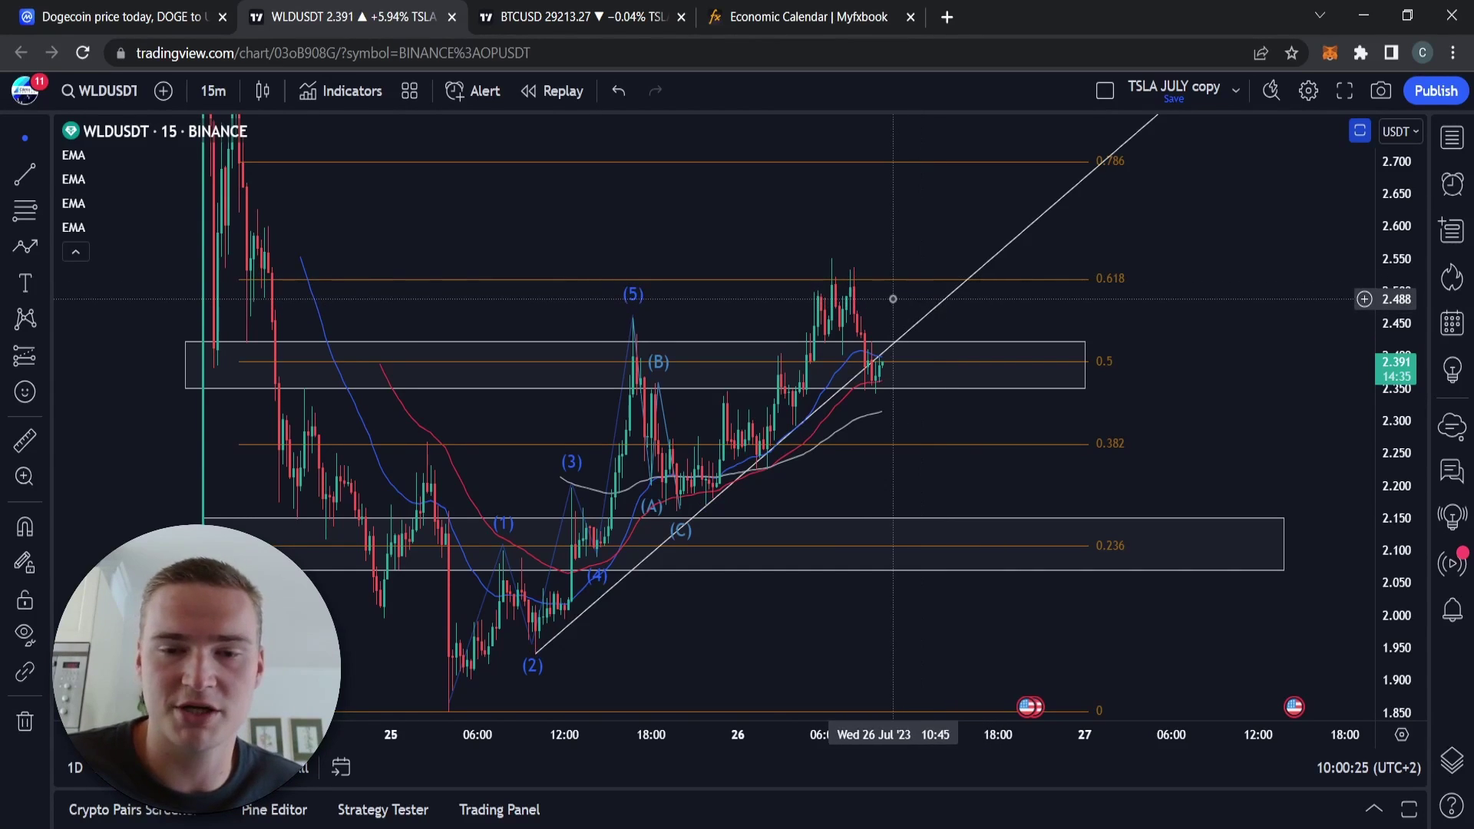
# Examine how price sits in the 0.5 retracement zone and the Fibonacci levels above it up to 1
pyautogui.moveTo(897, 303); pyautogui.dragTo(901, 280)
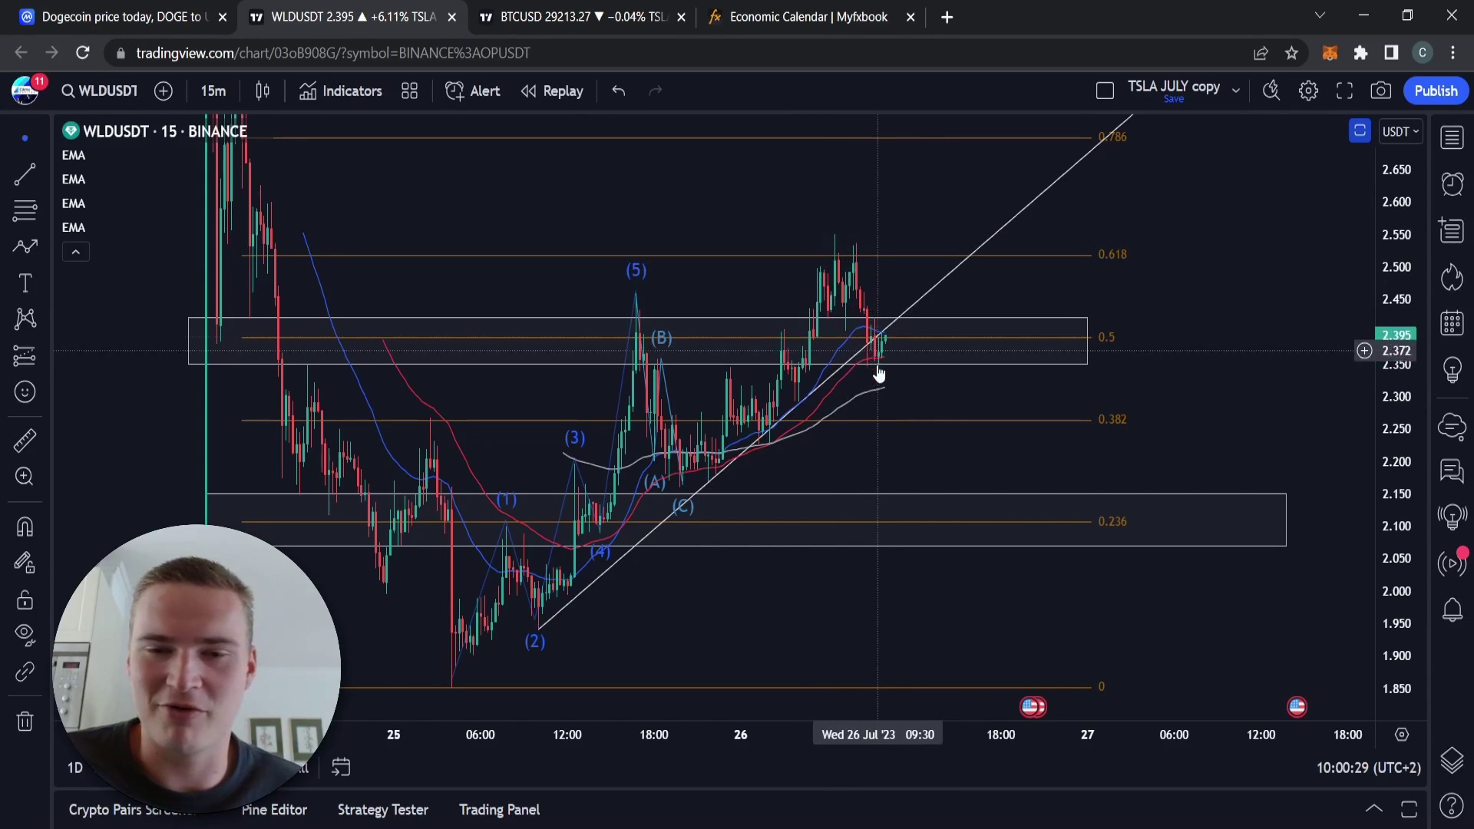
pyautogui.click(900, 372)
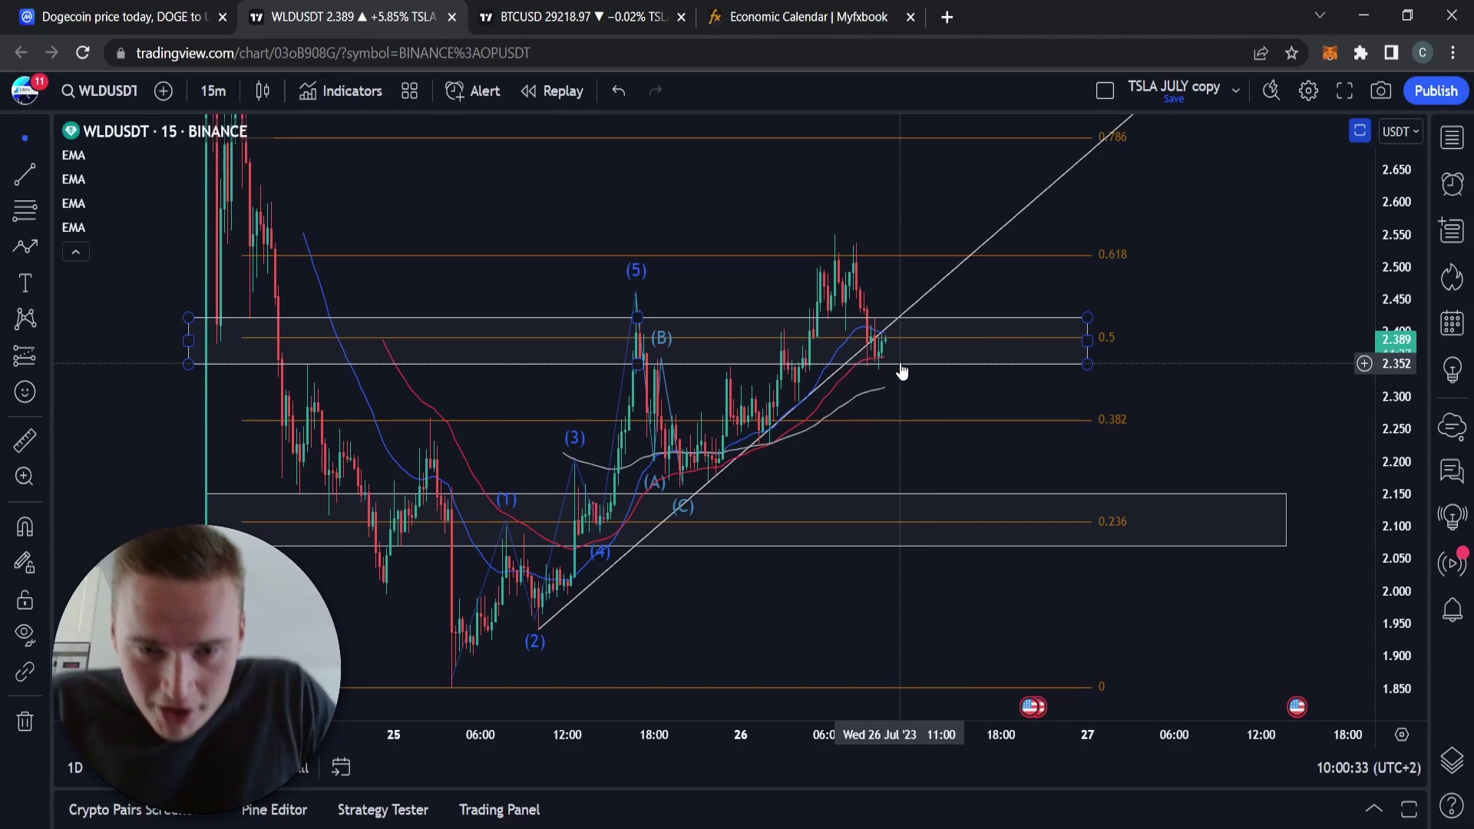
pyautogui.click(934, 248)
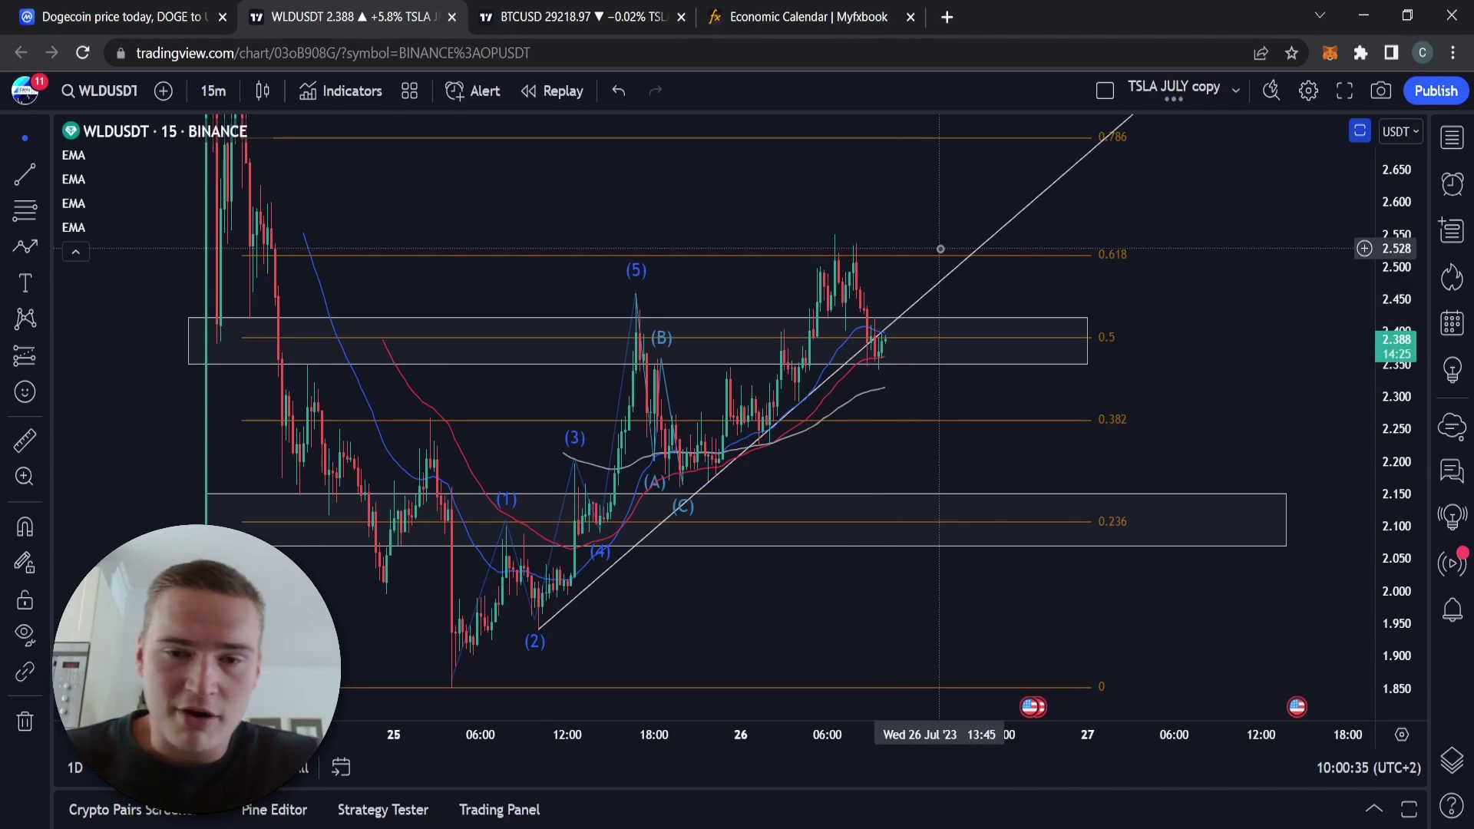
pyautogui.moveTo(934, 197); pyautogui.dragTo(924, 332)
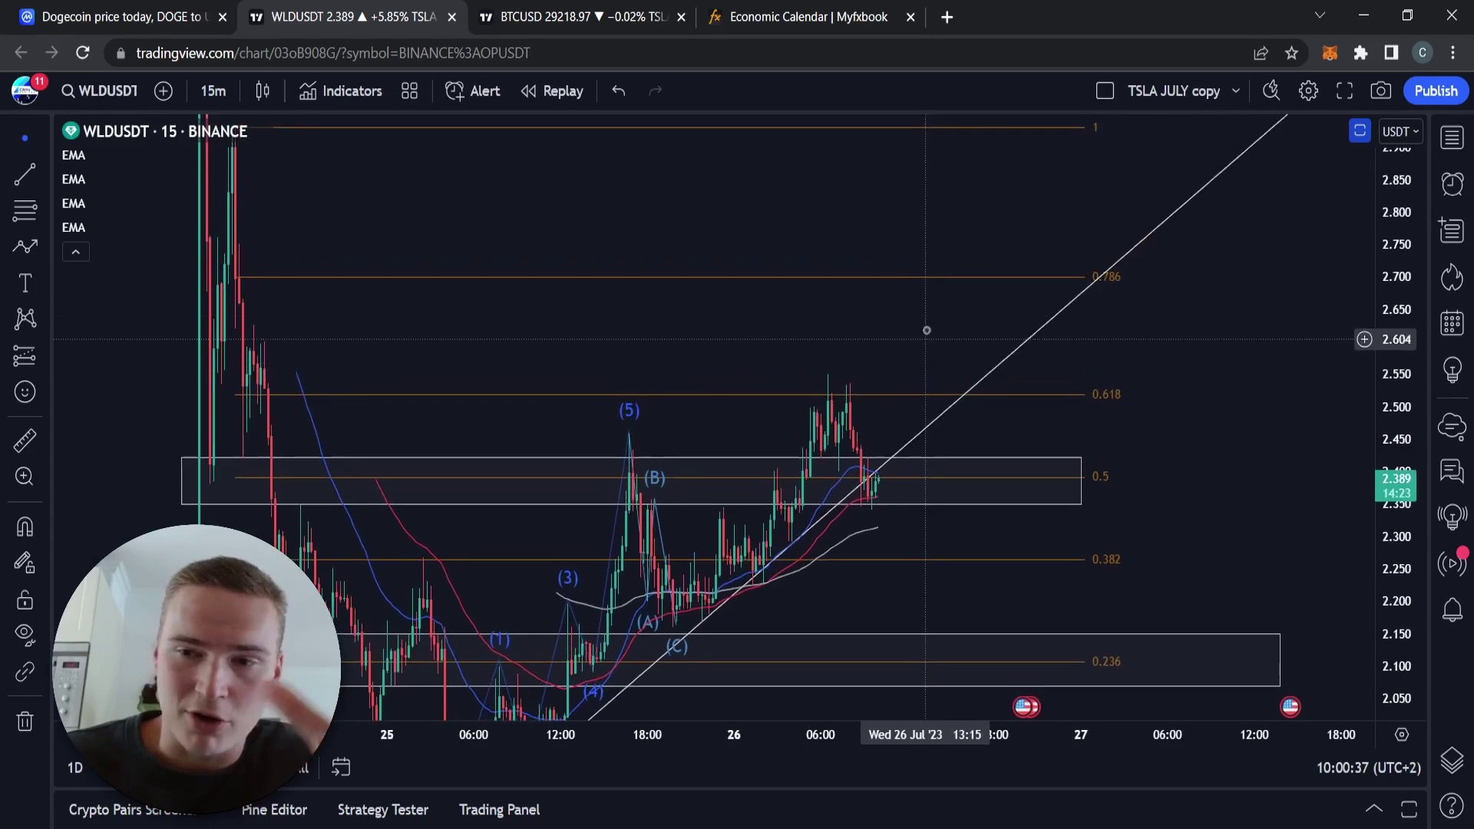
pyautogui.moveTo(944, 246); pyautogui.dragTo(938, 349)
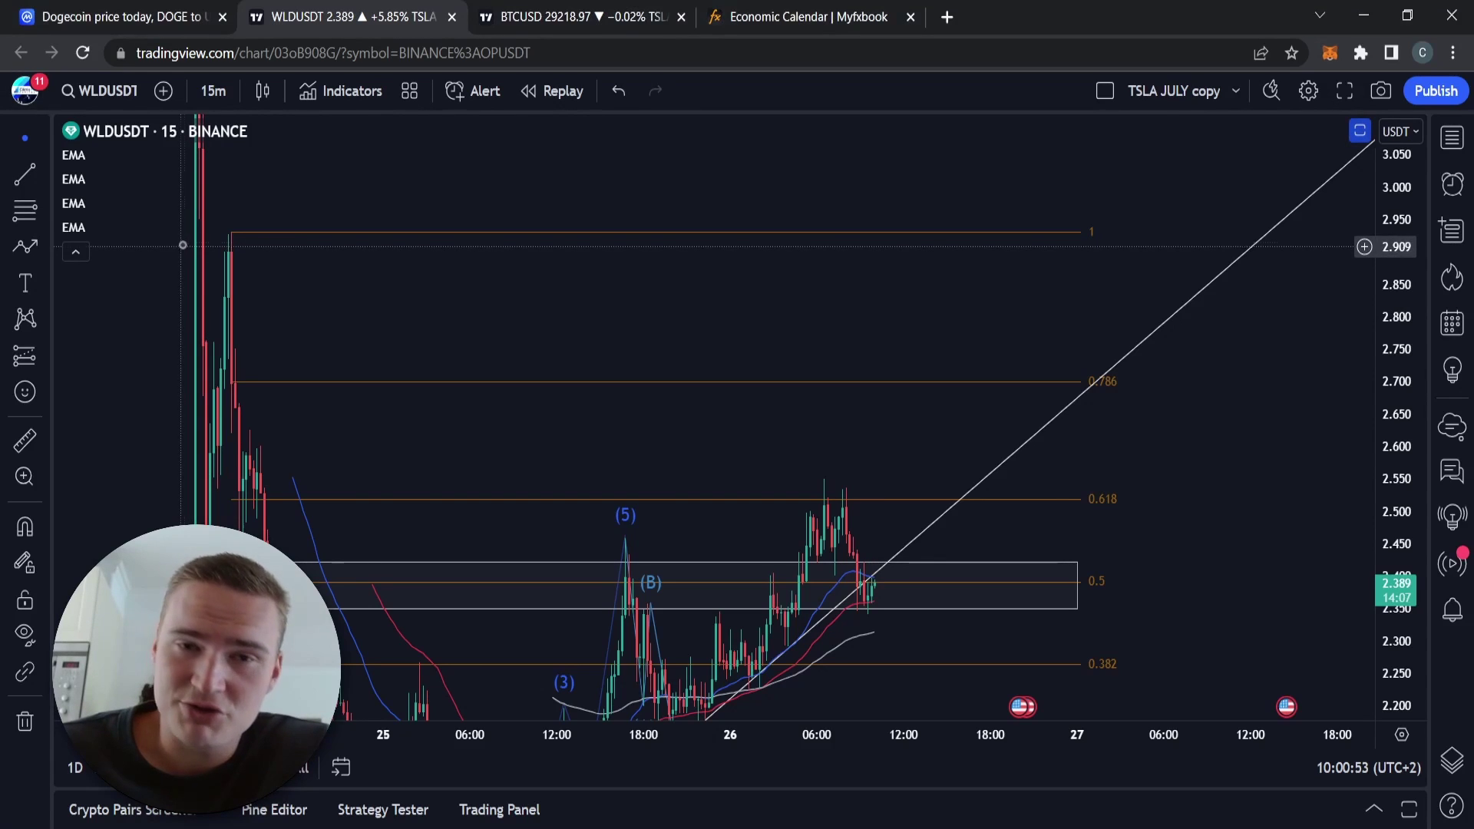
pyautogui.moveTo(799, 342); pyautogui.dragTo(831, 156)
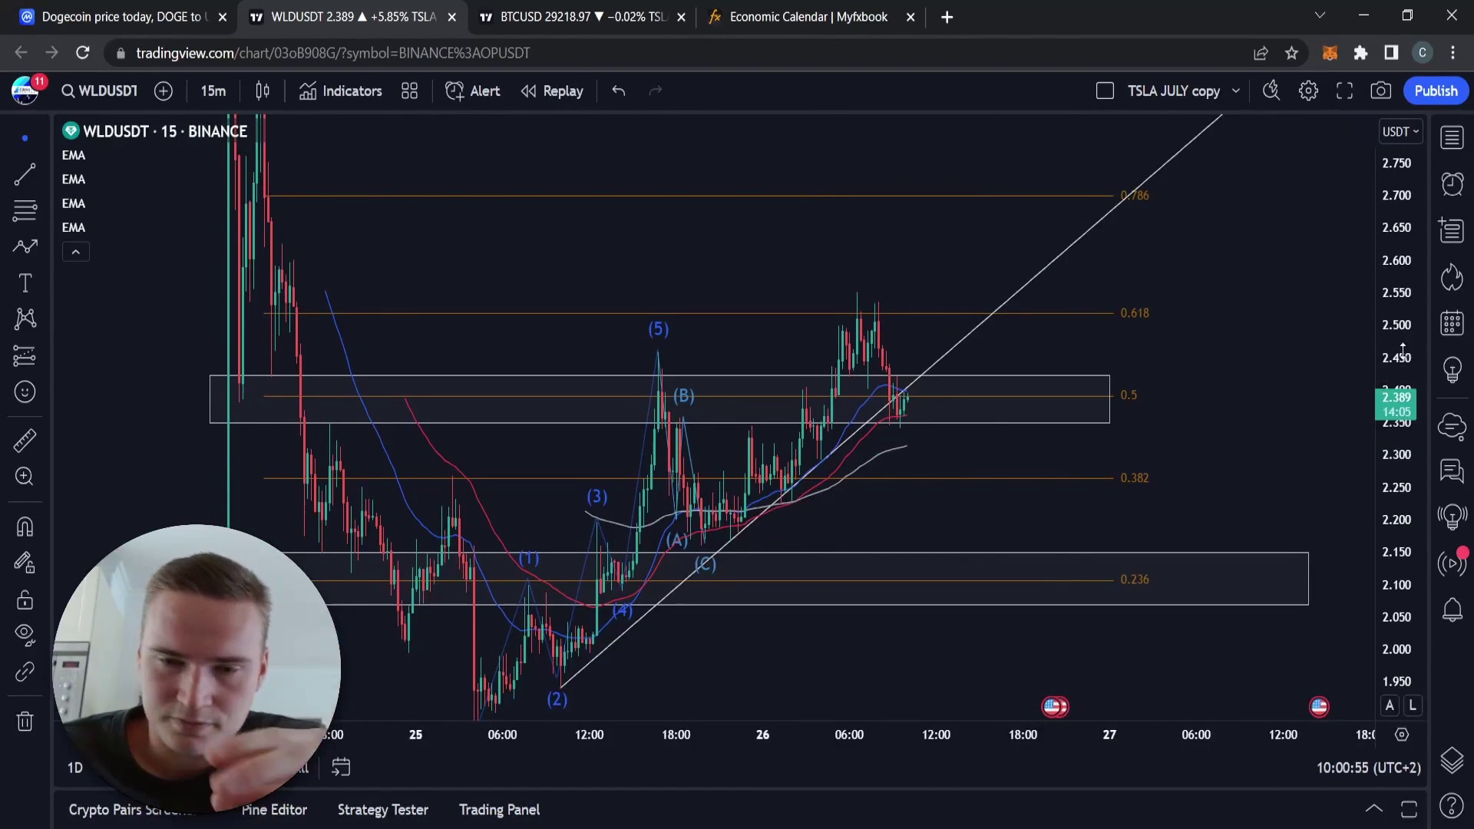
pyautogui.moveTo(781, 325); pyautogui.dragTo(804, 254)
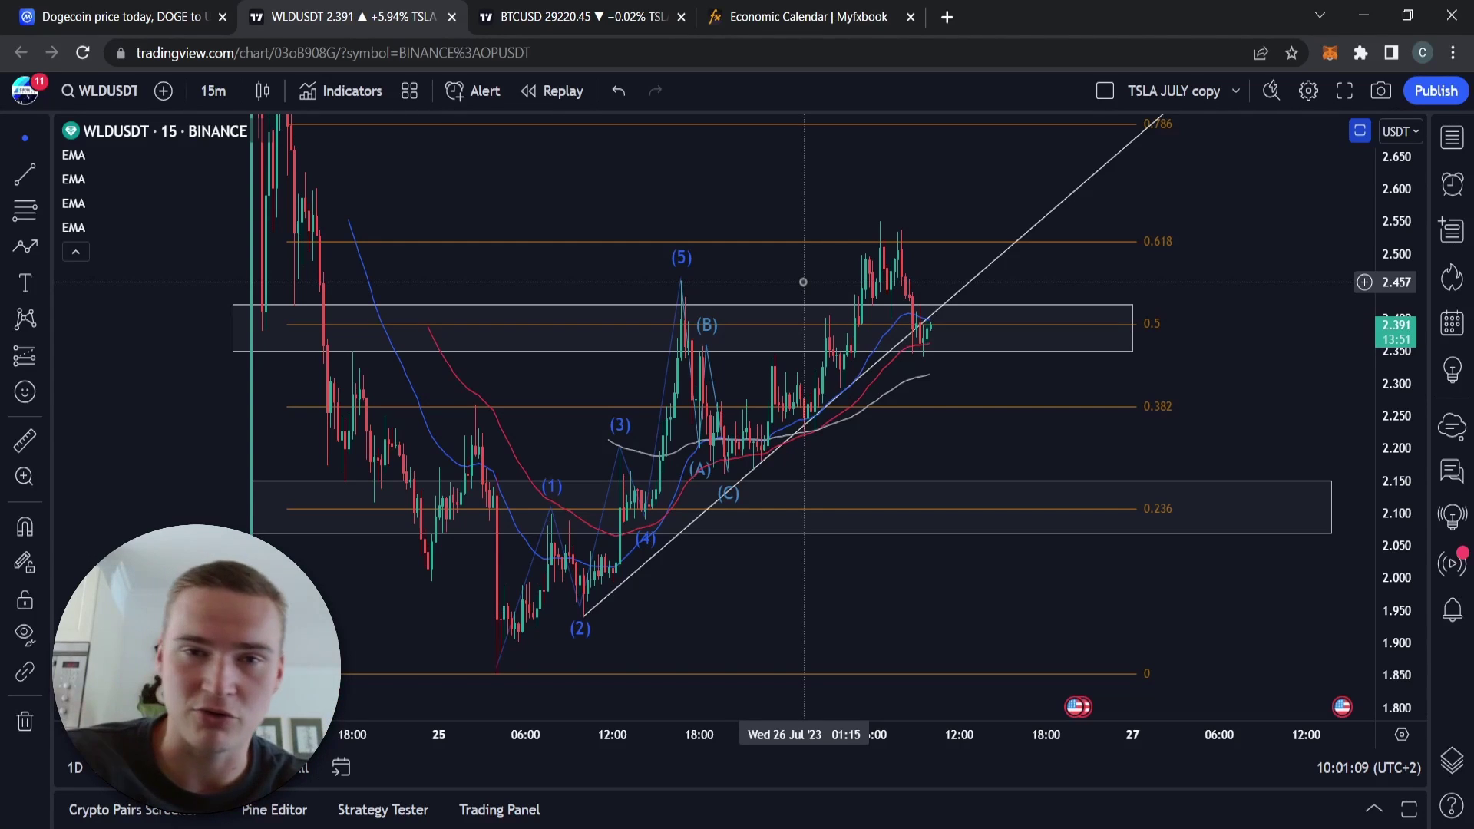
# Switch to CoinMarketCap, search for "wld" and open the Worldcoin page
pyautogui.hotkey('ctrl', '1')
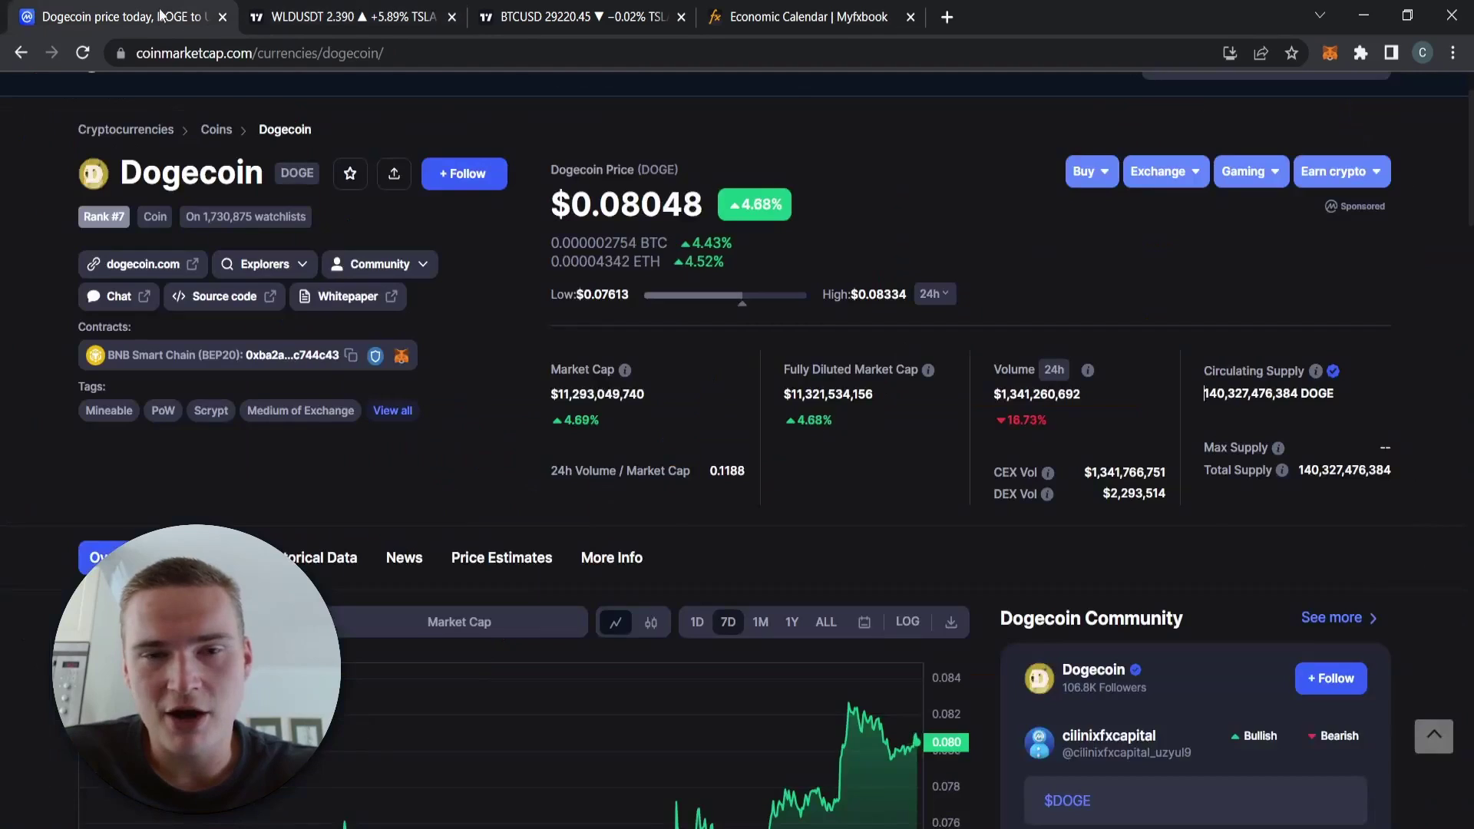
pyautogui.click(1275, 164)
pyautogui.write('wld')
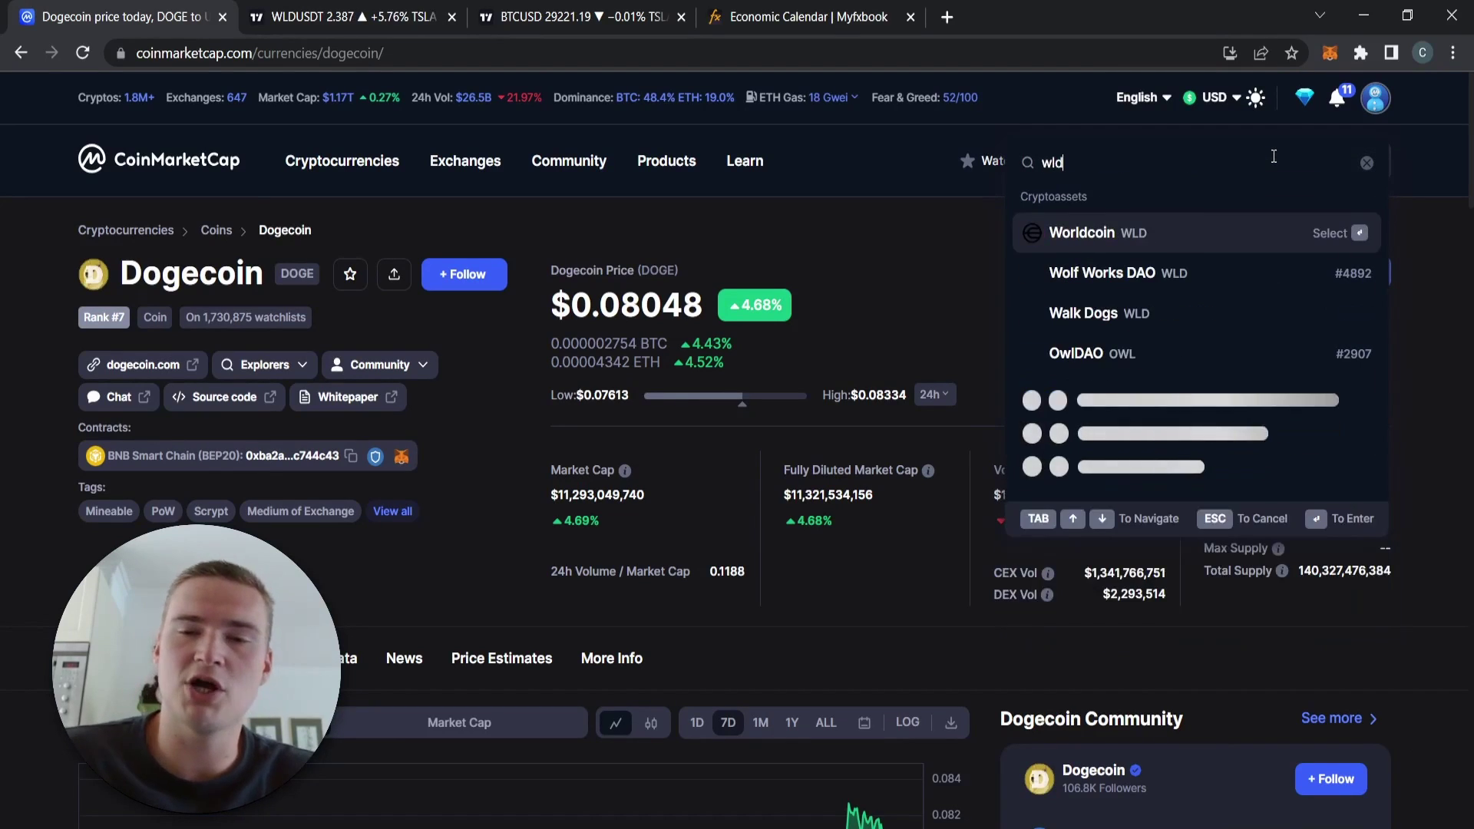
pyautogui.press('Return')
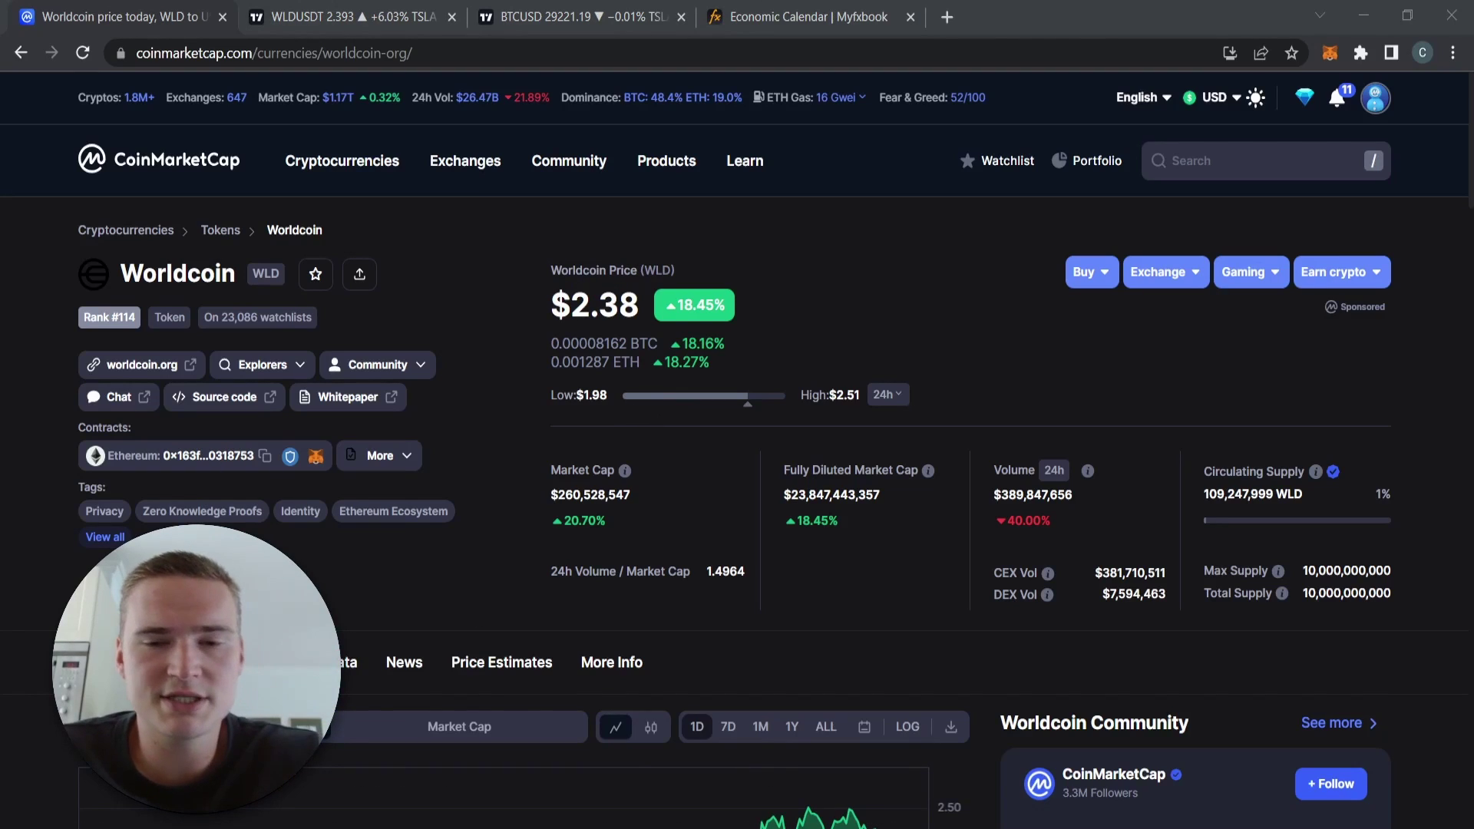
pyautogui.click(425, 445)
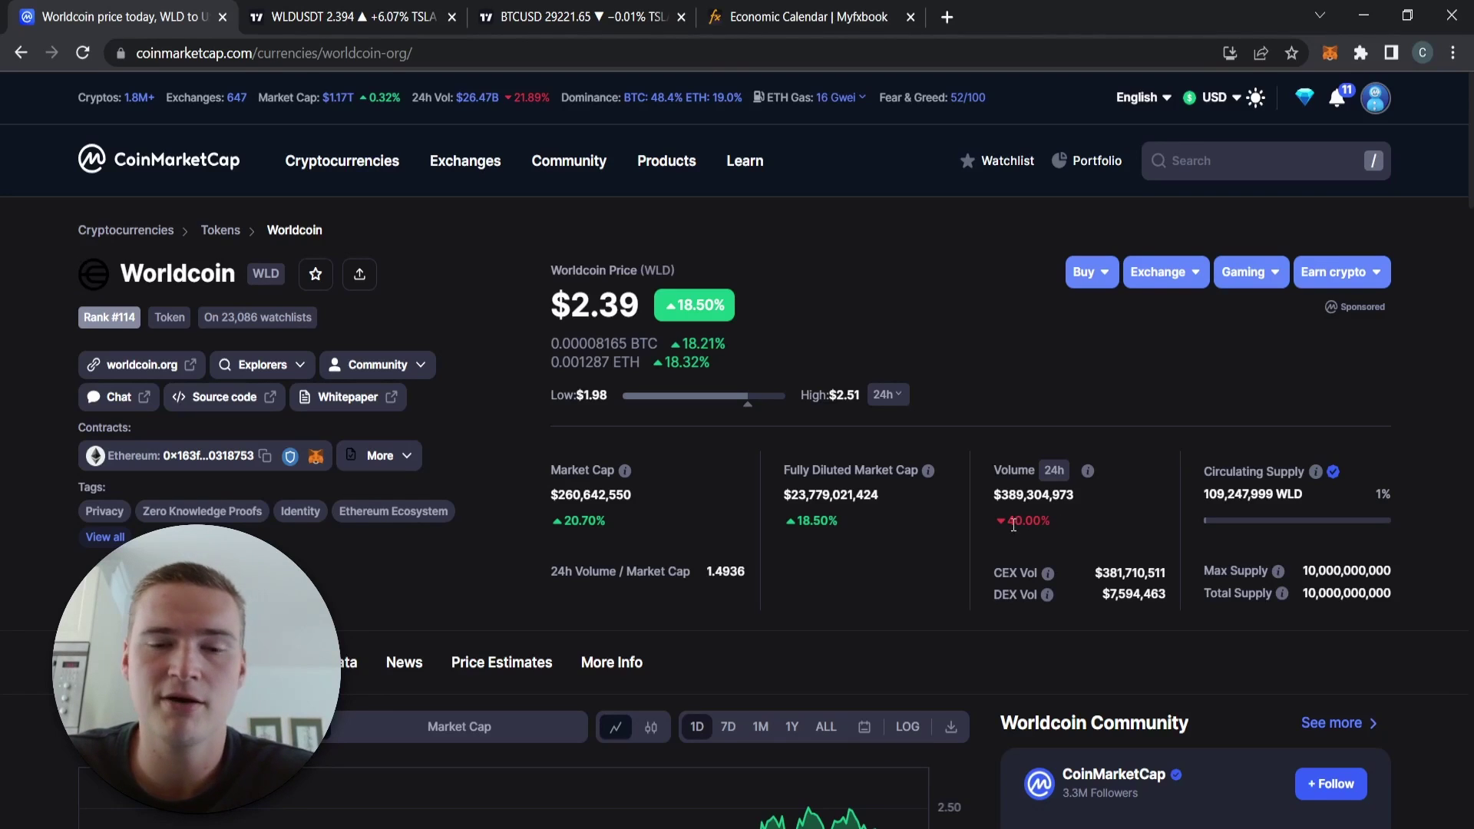
# Switch back to the WLDUSDT chart in TradingView
pyautogui.click(269, 12)
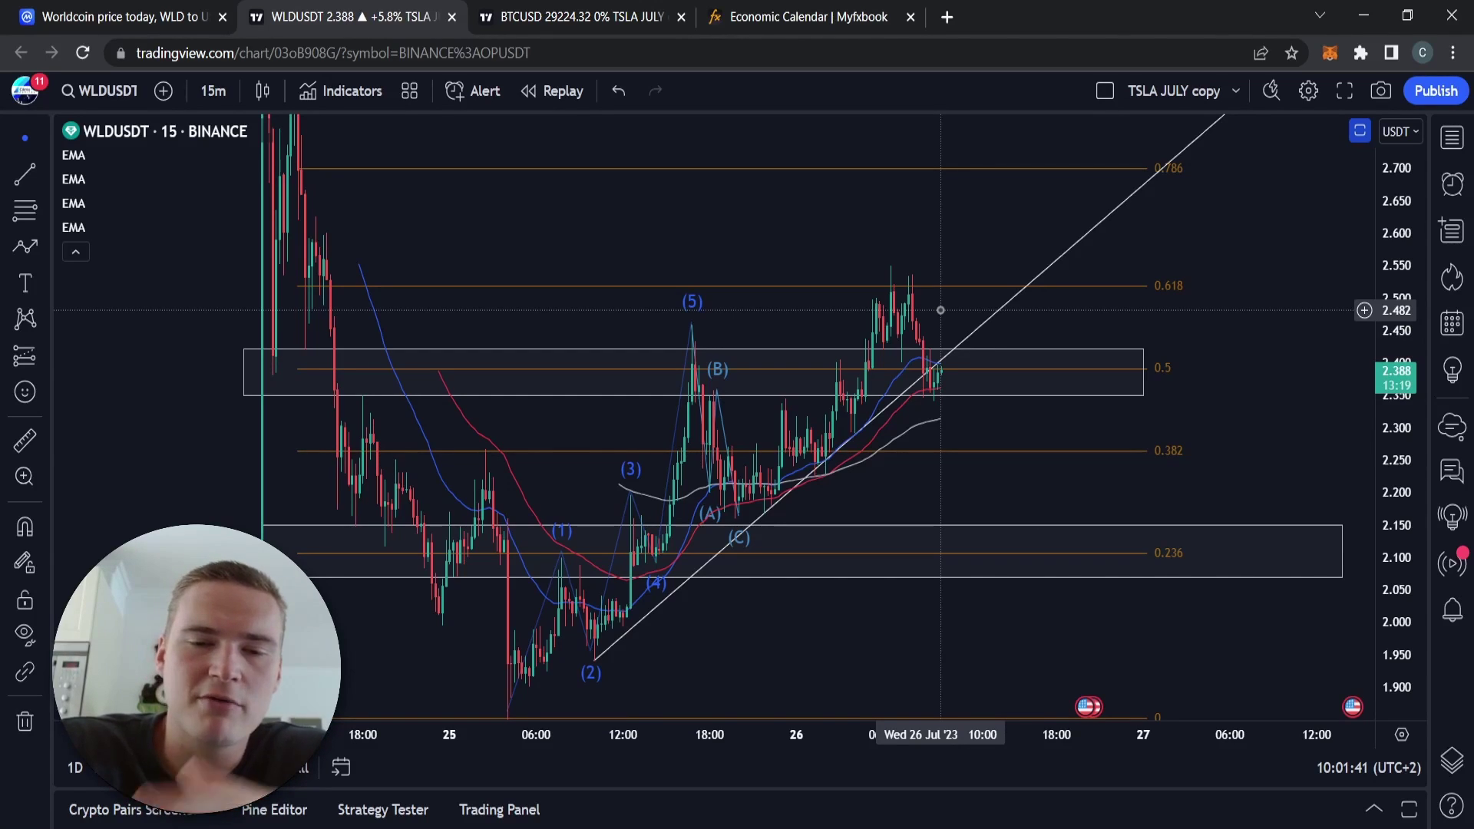
pyautogui.moveTo(952, 456); pyautogui.dragTo(983, 389)
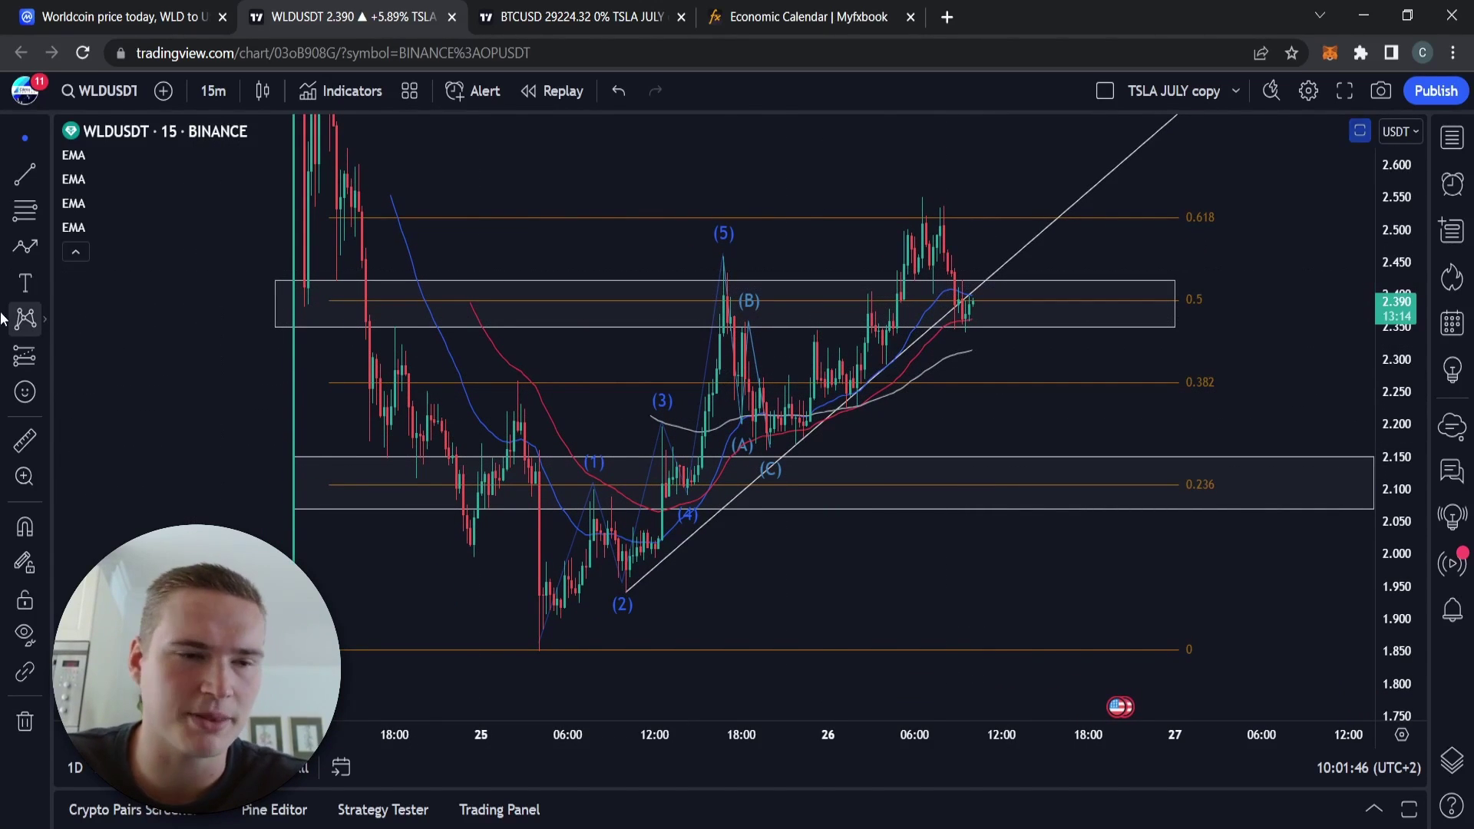
# Draw an Elliott Impulse Wave (12345) from the (C) low at about 2.164 up to the recent high at about 2.521
pyautogui.click(45, 315)
pyautogui.click(123, 522)
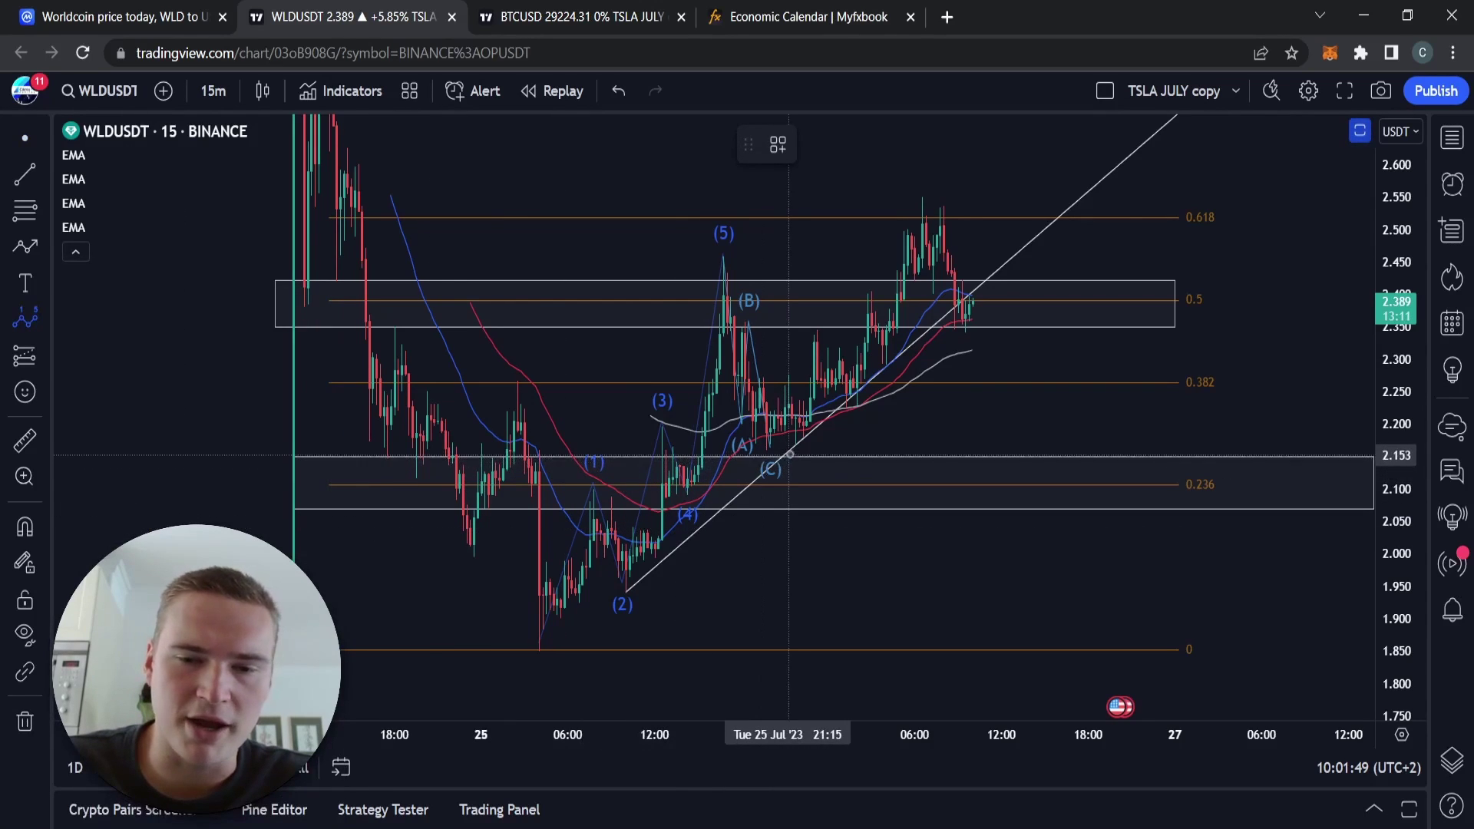
pyautogui.click(774, 448)
pyautogui.click(817, 324)
pyautogui.click(842, 405)
pyautogui.click(868, 289)
pyautogui.click(886, 365)
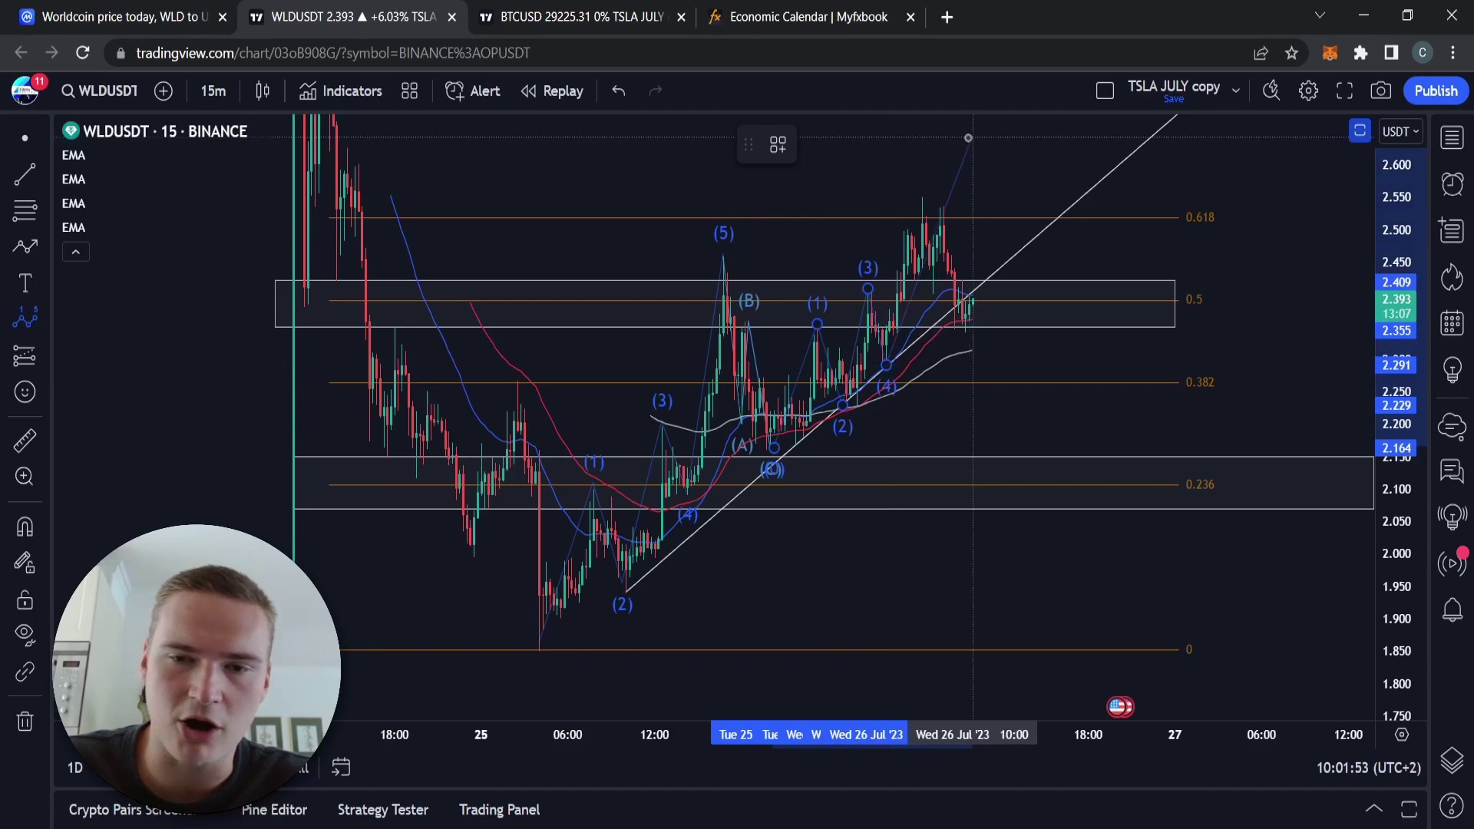
pyautogui.click(939, 198)
pyautogui.click(940, 194)
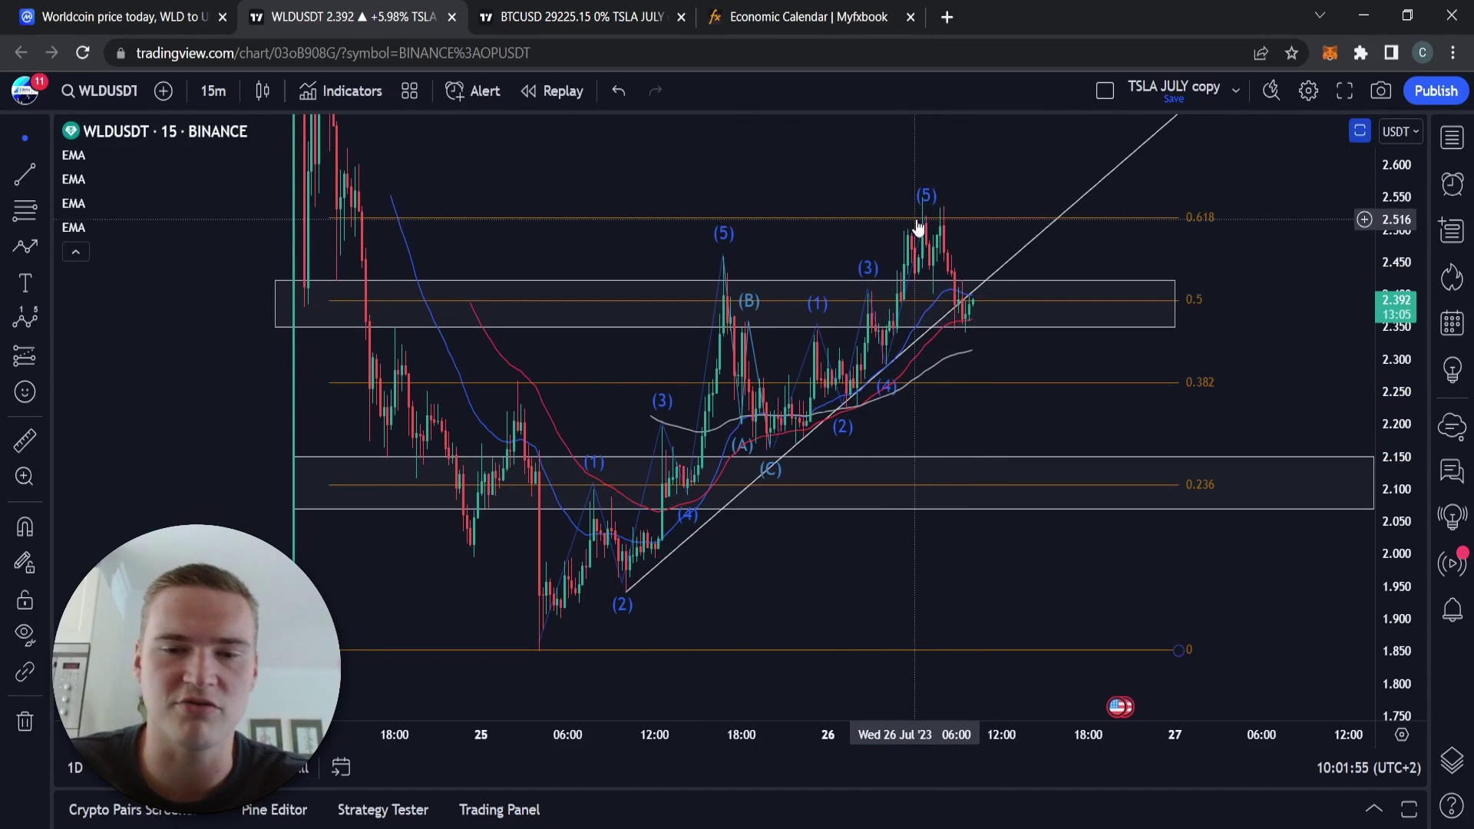
# Delete the newest five-point Elliott impulse wave that starts at the (C) low
pyautogui.moveTo(950, 178); pyautogui.dragTo(903, 182)
pyautogui.click(877, 219)
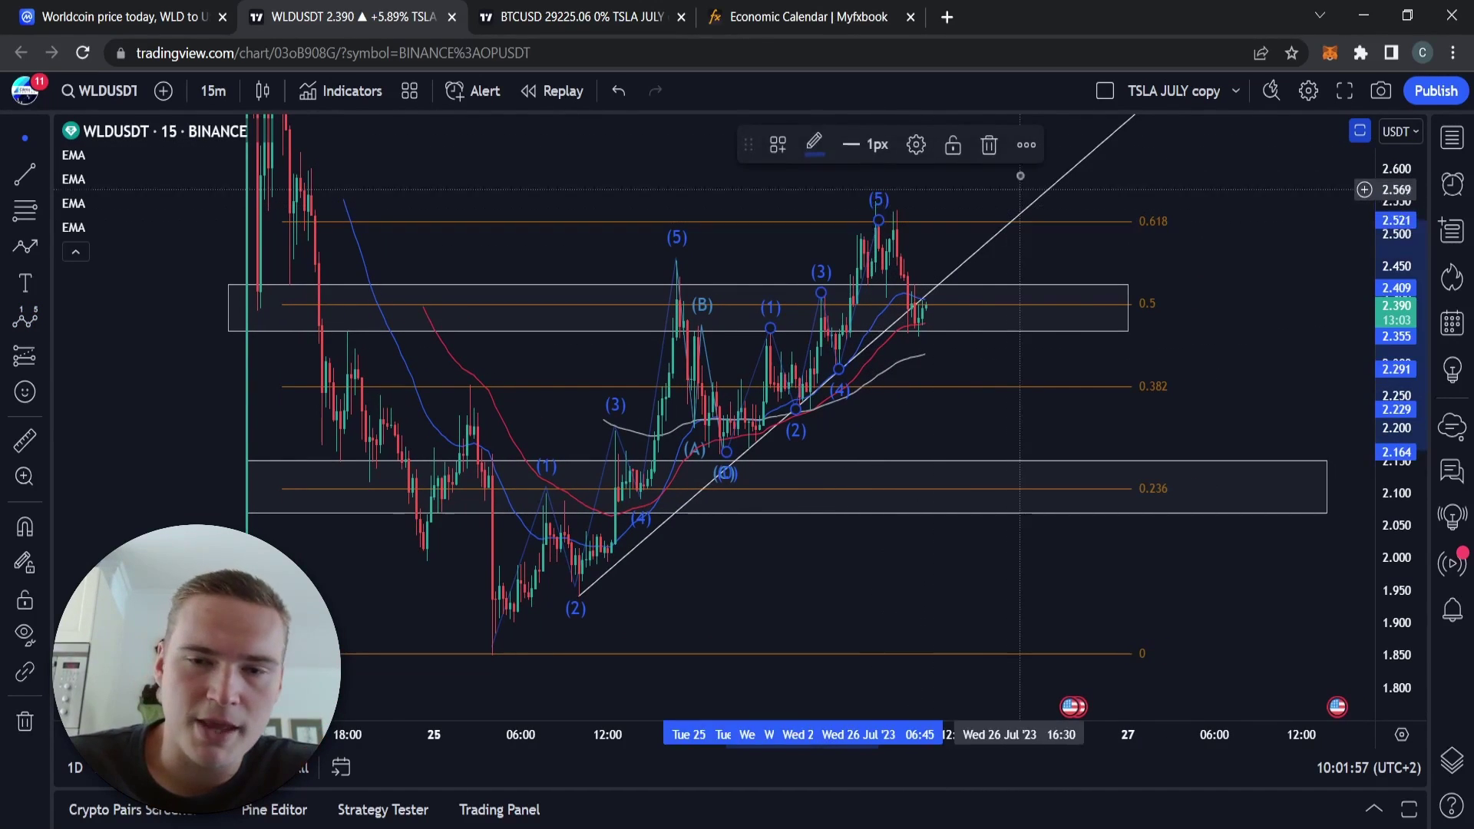
pyautogui.press('Delete')
# Draw an Elliott ABC correction wave from about 2.552, with A at 2.406, B at 2.547 and C at 2.347
pyautogui.click(40, 315)
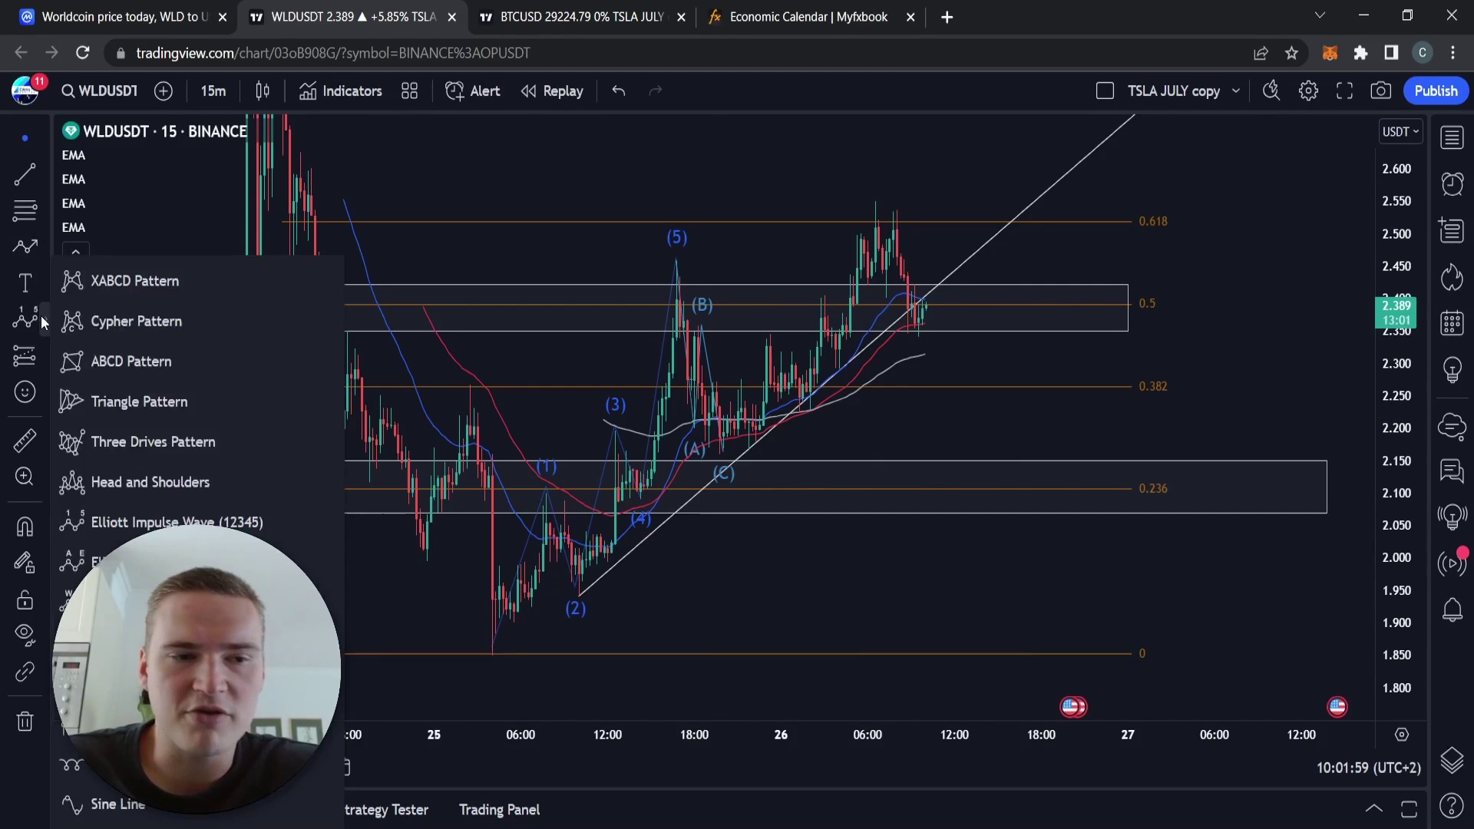
pyautogui.click(138, 560)
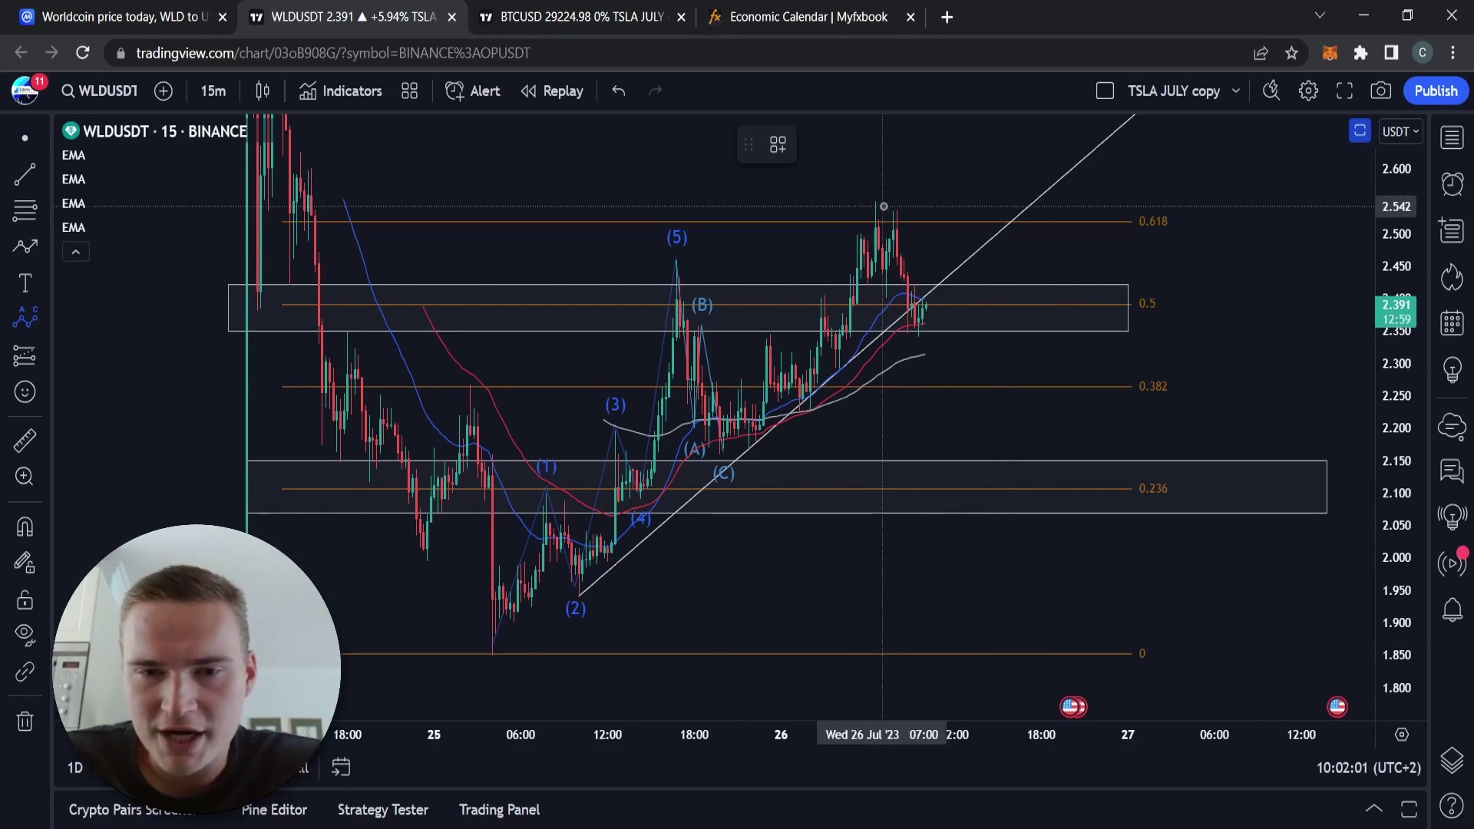
pyautogui.click(878, 199)
pyautogui.click(889, 294)
pyautogui.click(897, 204)
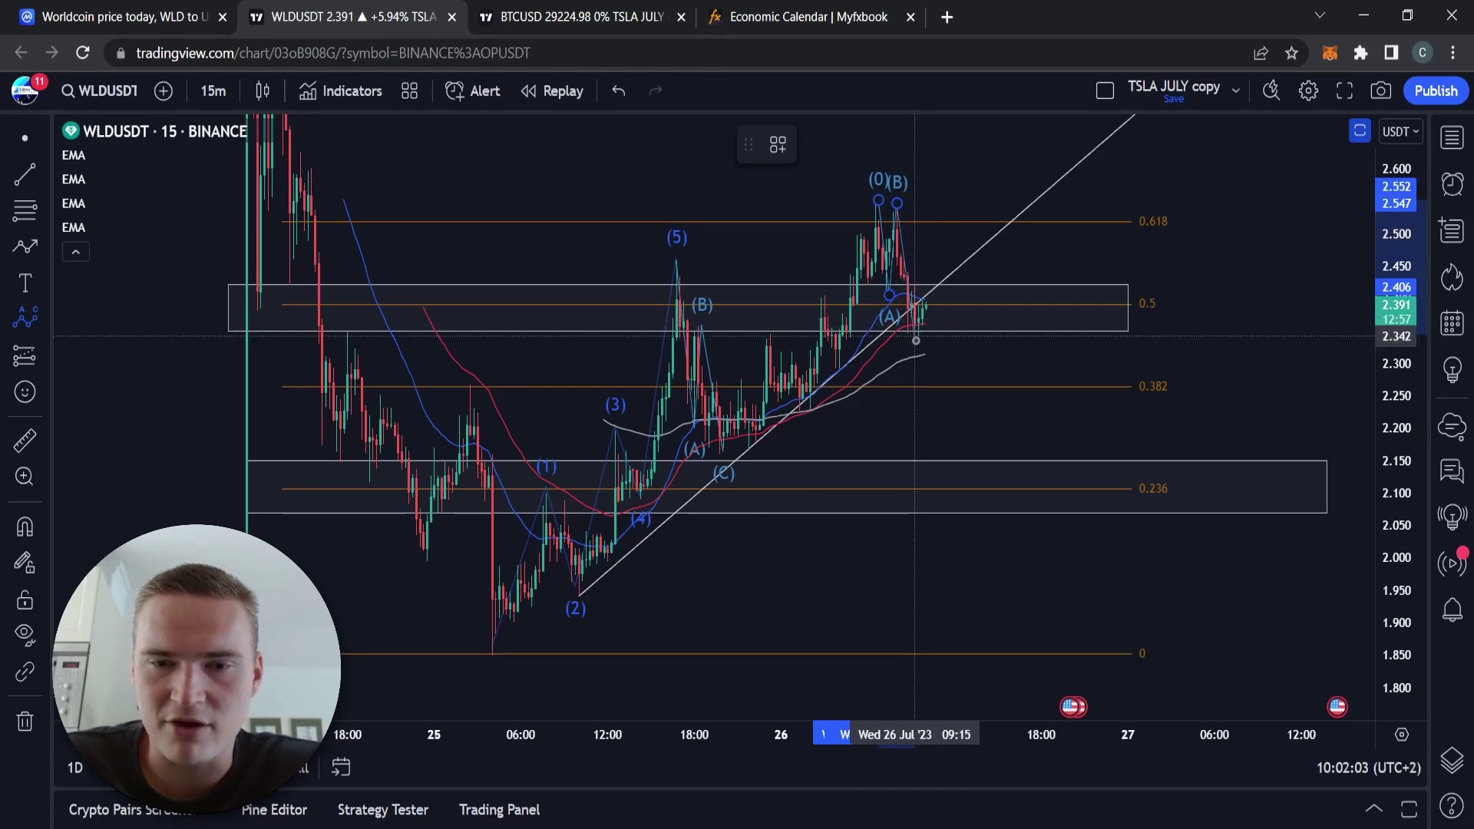
pyautogui.click(914, 333)
pyautogui.click(998, 366)
# Delete the ABC correction wave at the most recent highs
pyautogui.moveTo(930, 261); pyautogui.dragTo(907, 322)
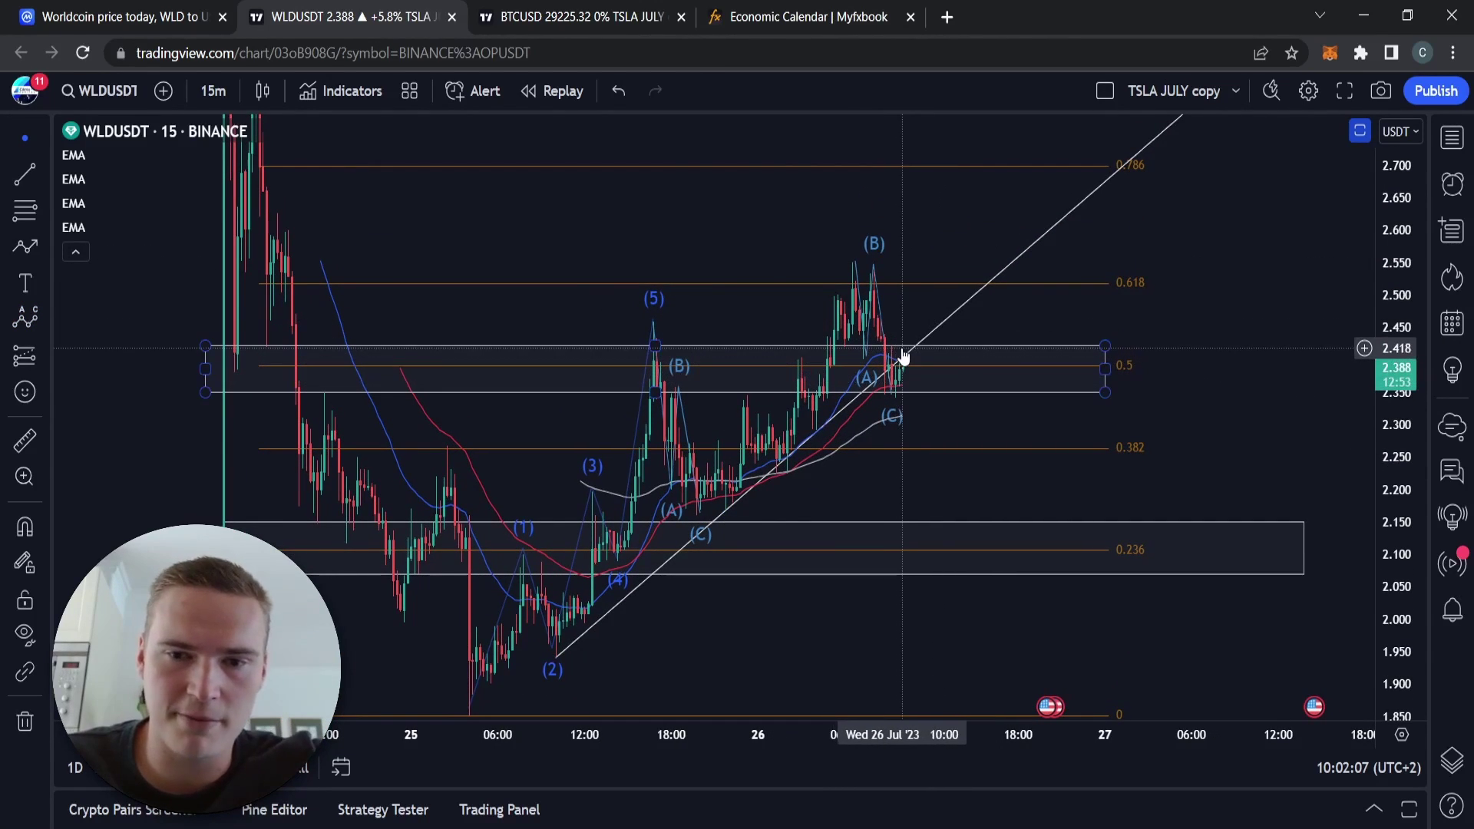
pyautogui.click(883, 320)
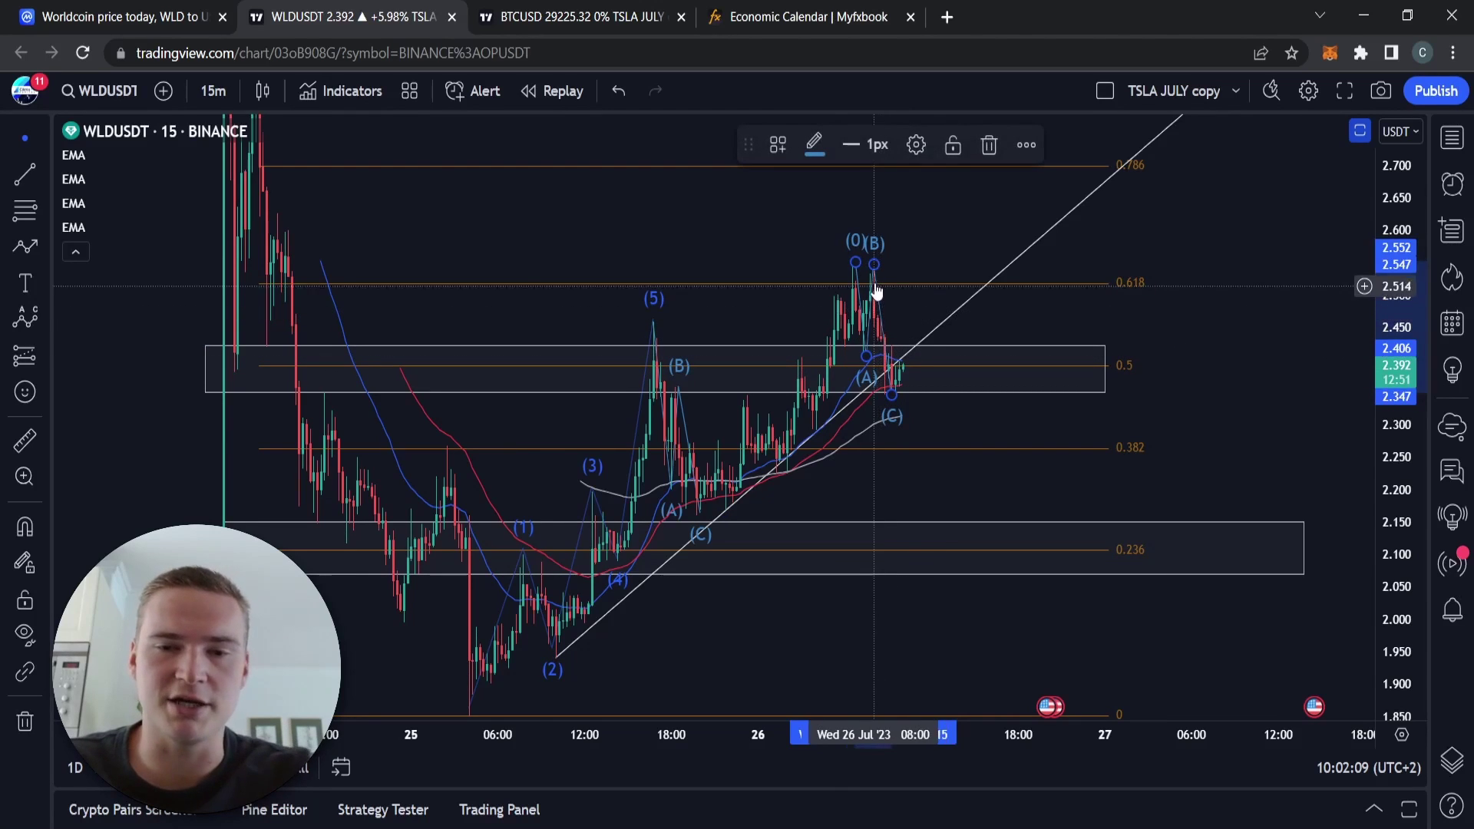
pyautogui.click(990, 142)
# Circle the recent twin highs around the 0.618 level with a red Brush stroke, and select the circle
pyautogui.moveTo(820, 257)
pyautogui.mouseDown()
pyautogui.moveTo(781, 277)
pyautogui.moveTo(783, 230)
pyautogui.moveTo(871, 265)
pyautogui.moveTo(779, 258)
pyautogui.moveTo(805, 228)
pyautogui.mouseUp()
pyautogui.click(24, 246)
pyautogui.click(76, 250)
pyautogui.click(23, 140)
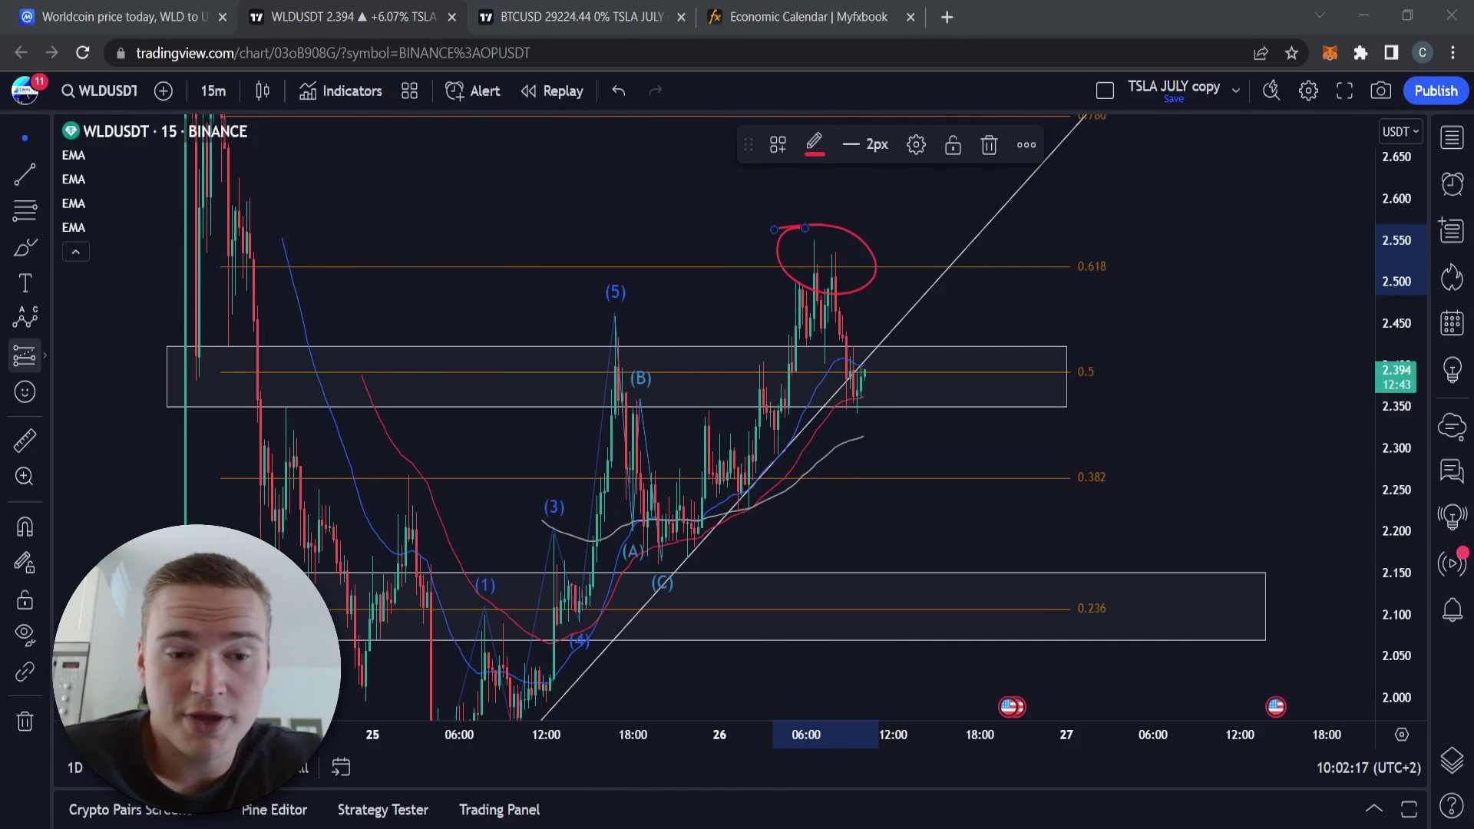
pyautogui.click(499, 488)
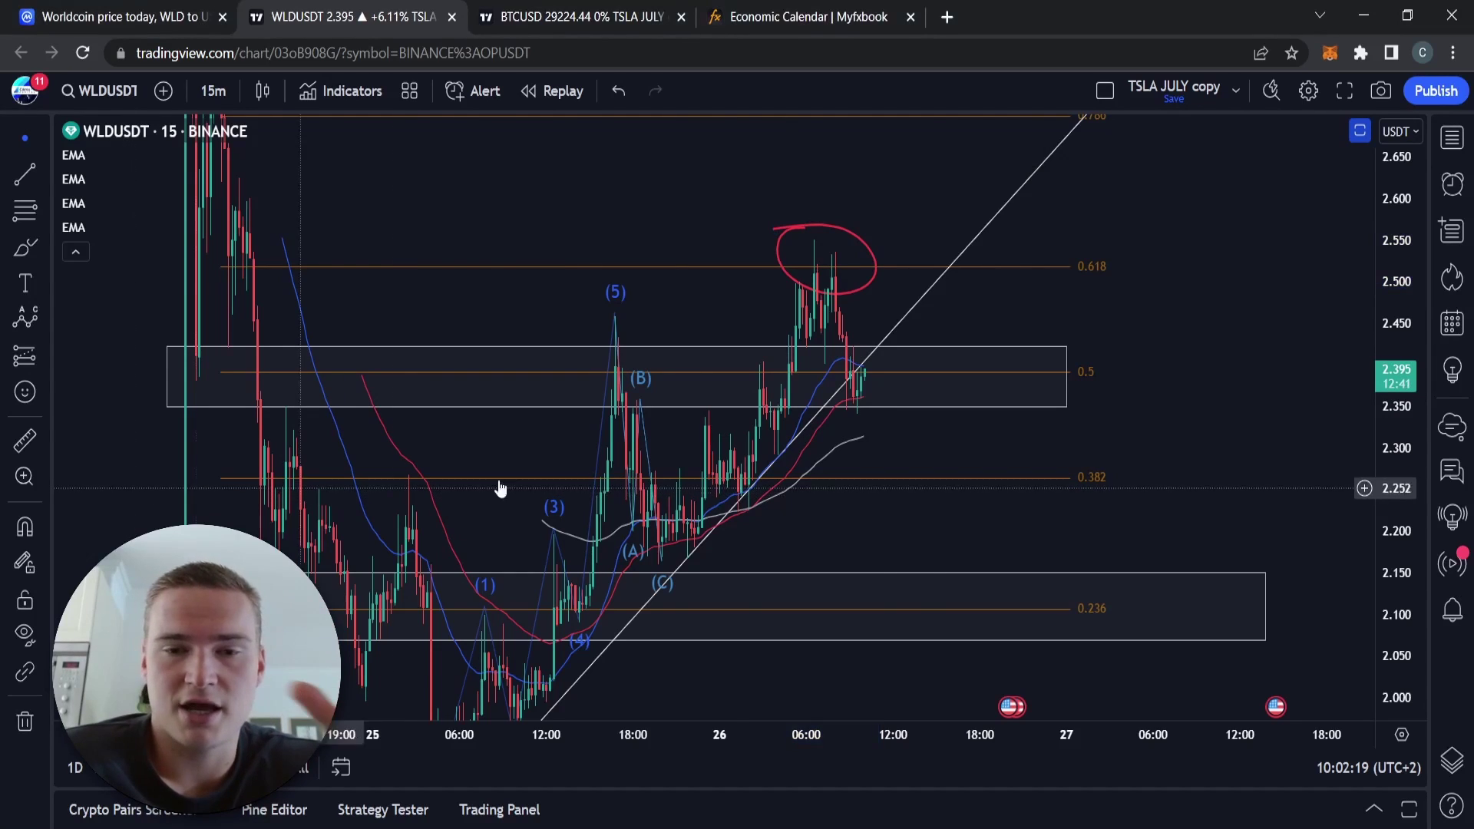
pyautogui.click(854, 290)
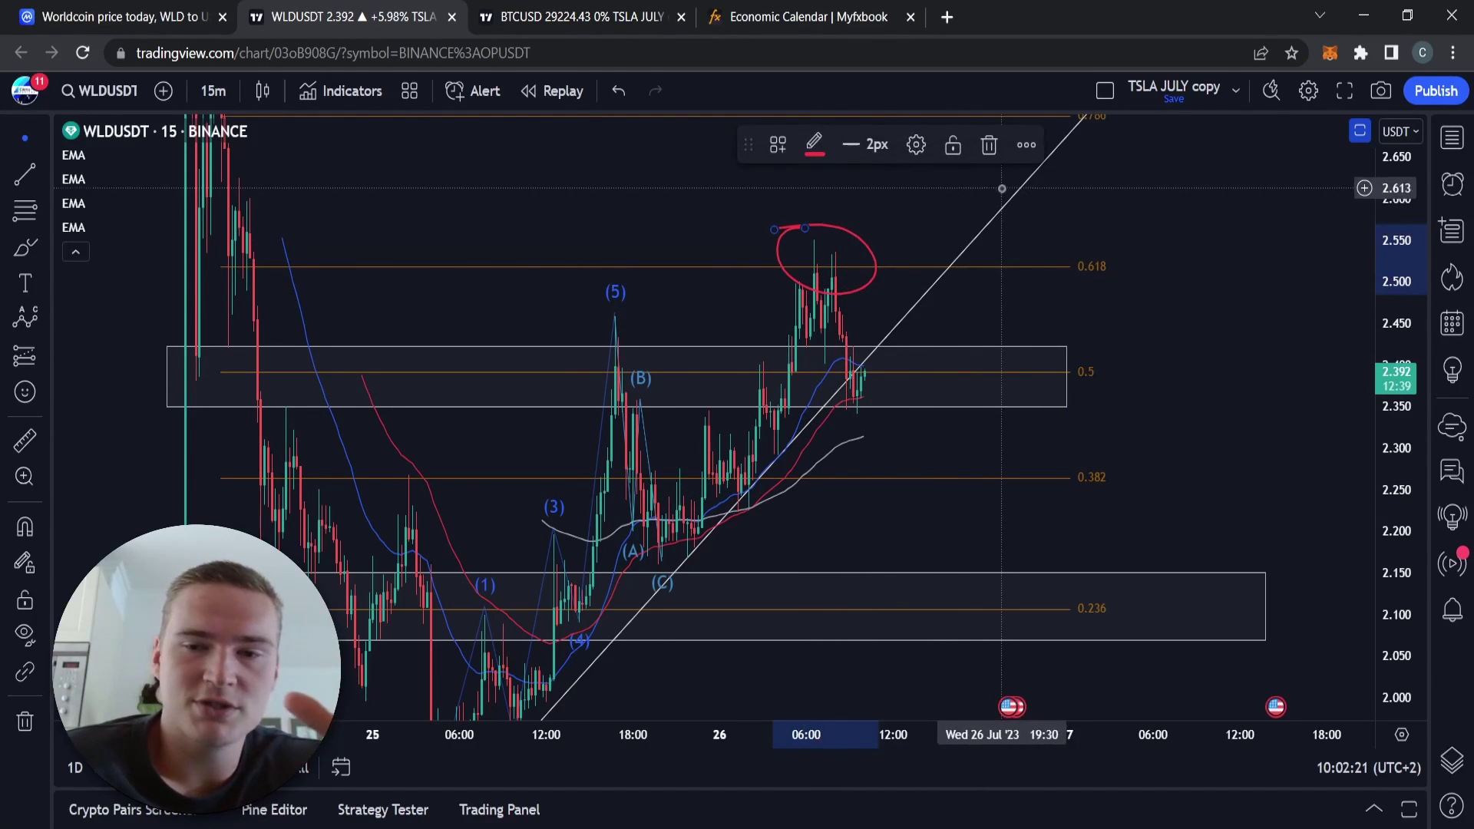
# Delete the red circle around the recent twin highs
pyautogui.click(989, 144)
pyautogui.moveTo(1259, 364); pyautogui.dragTo(1248, 253)
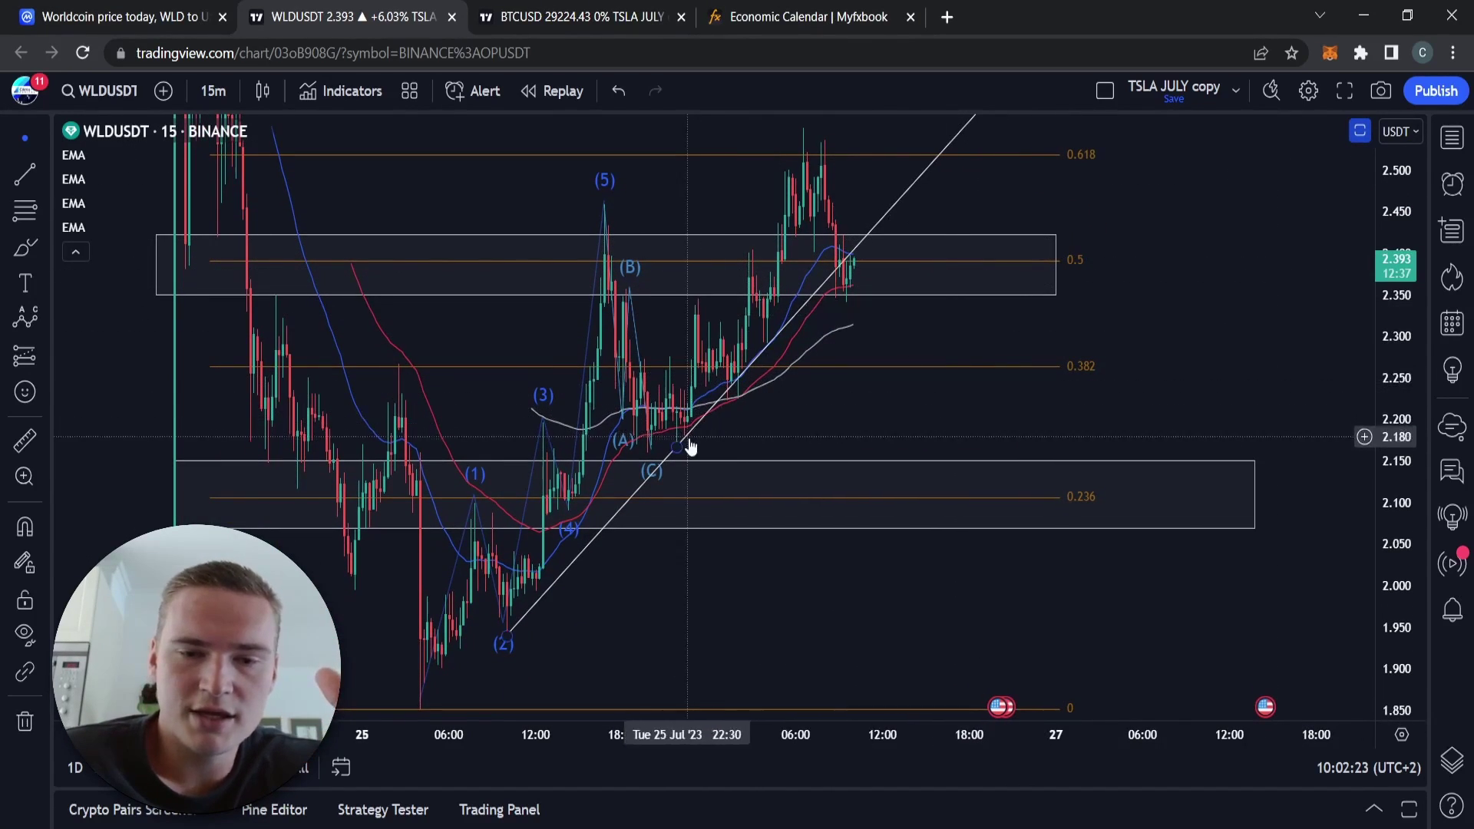
pyautogui.moveTo(853, 445); pyautogui.dragTo(839, 487)
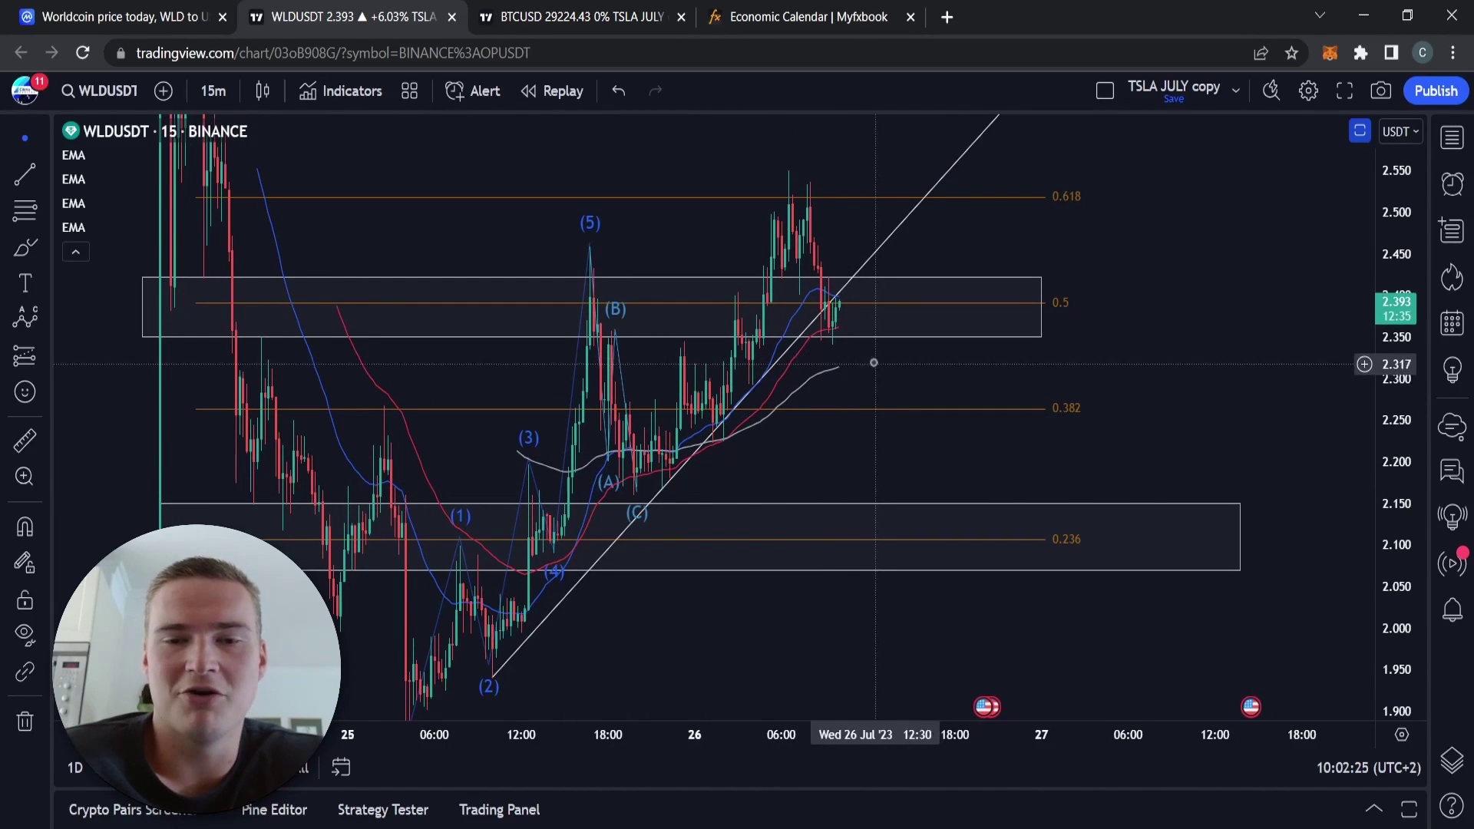
pyautogui.click(872, 264)
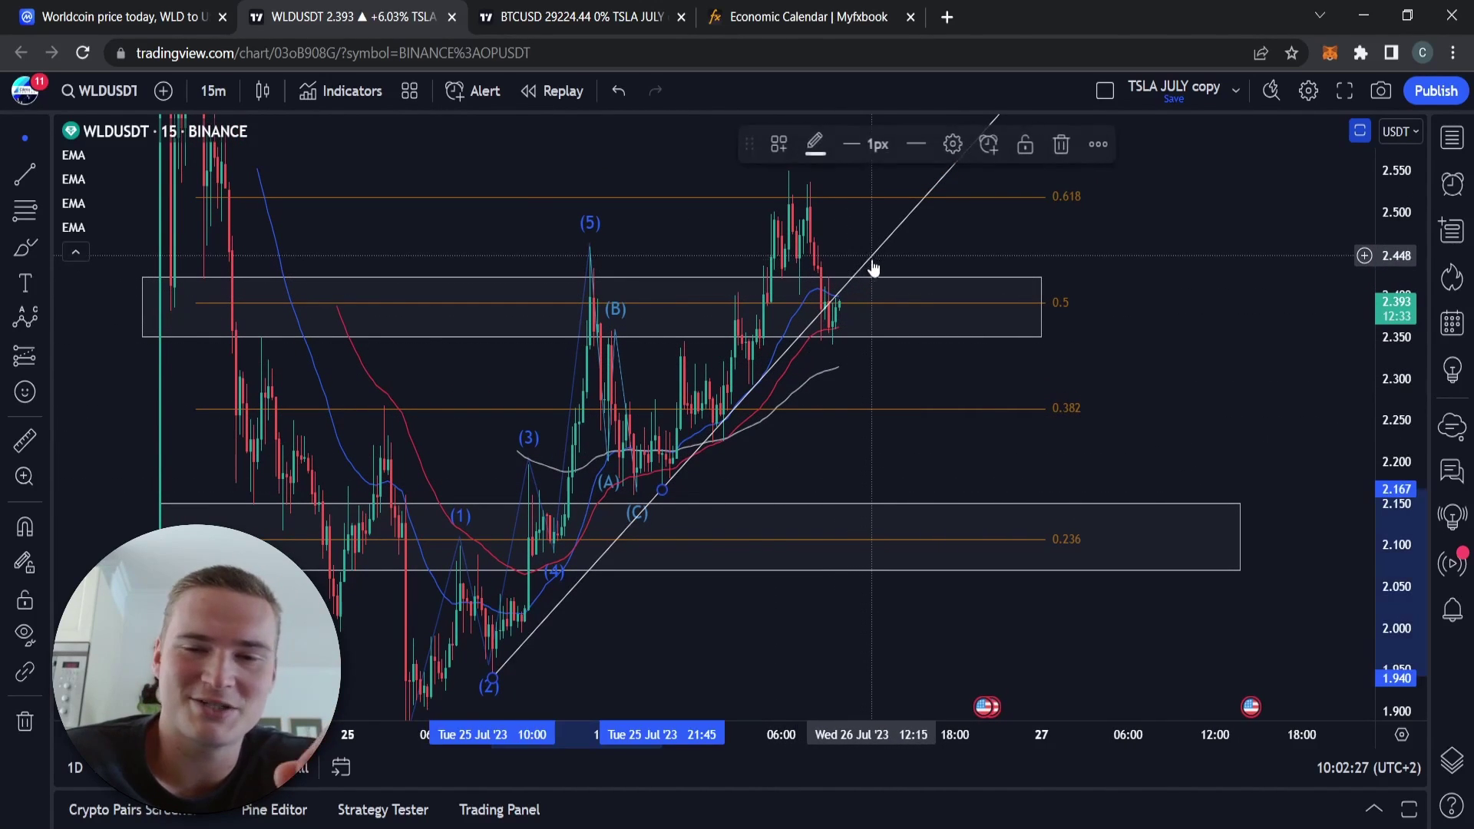
# Draw a falling white Path from about 2.41 to 2.29, back up to 2.35, and down to about 2.15 at the lower zone
pyautogui.click(47, 253)
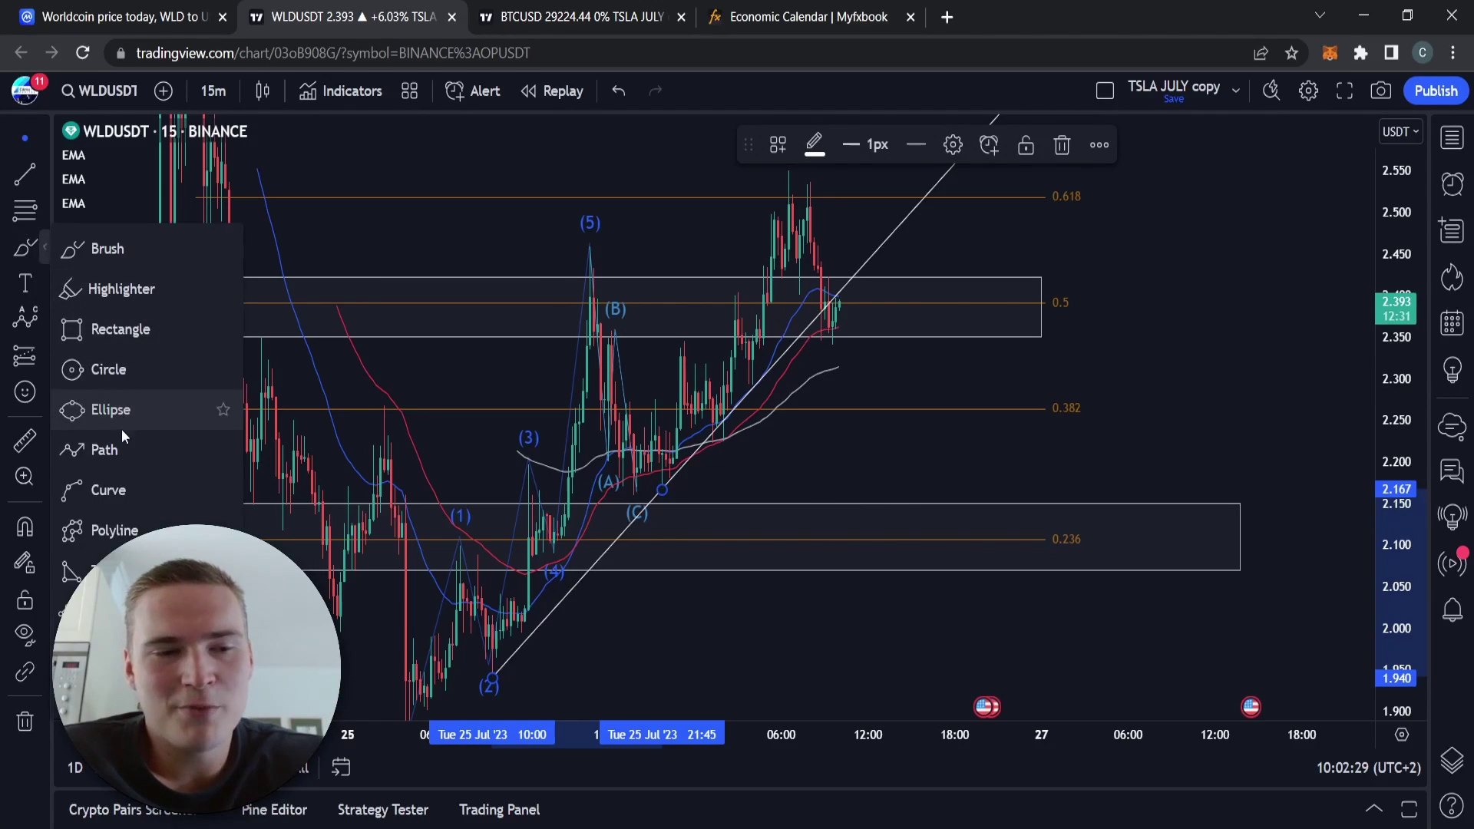
pyautogui.click(115, 448)
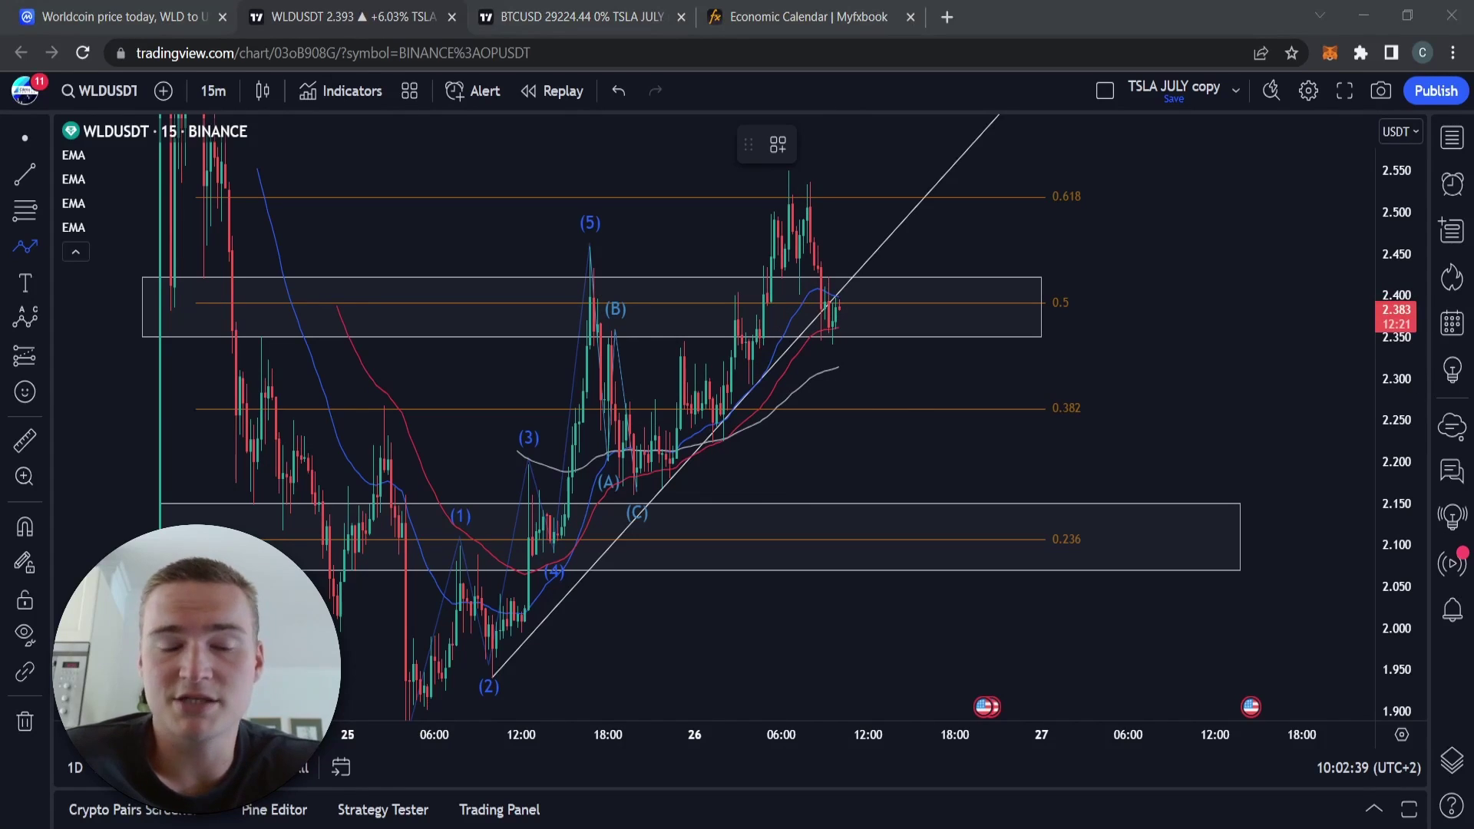
pyautogui.hotkey('alt', 'Tab')
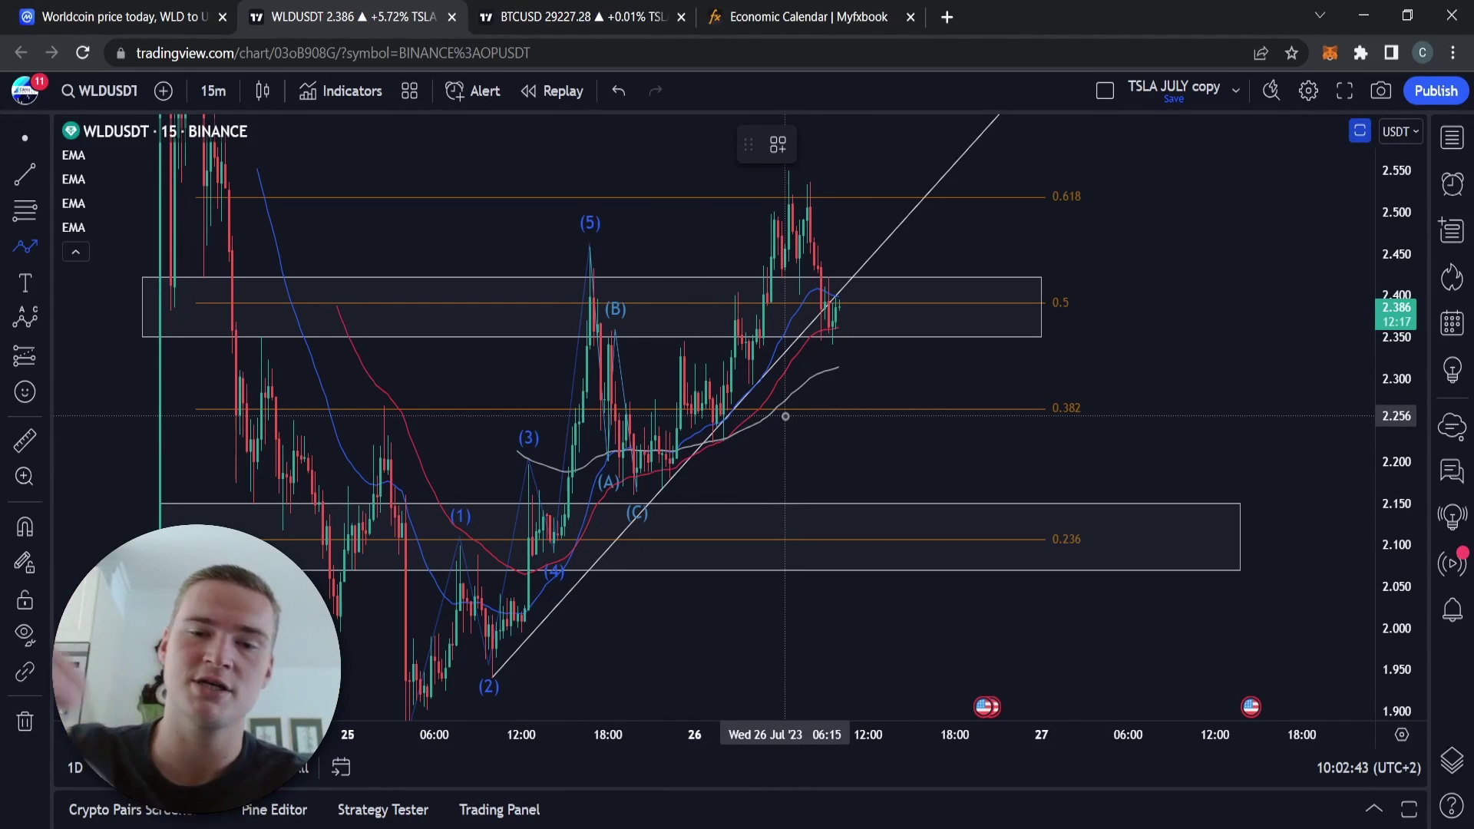
pyautogui.click(841, 285)
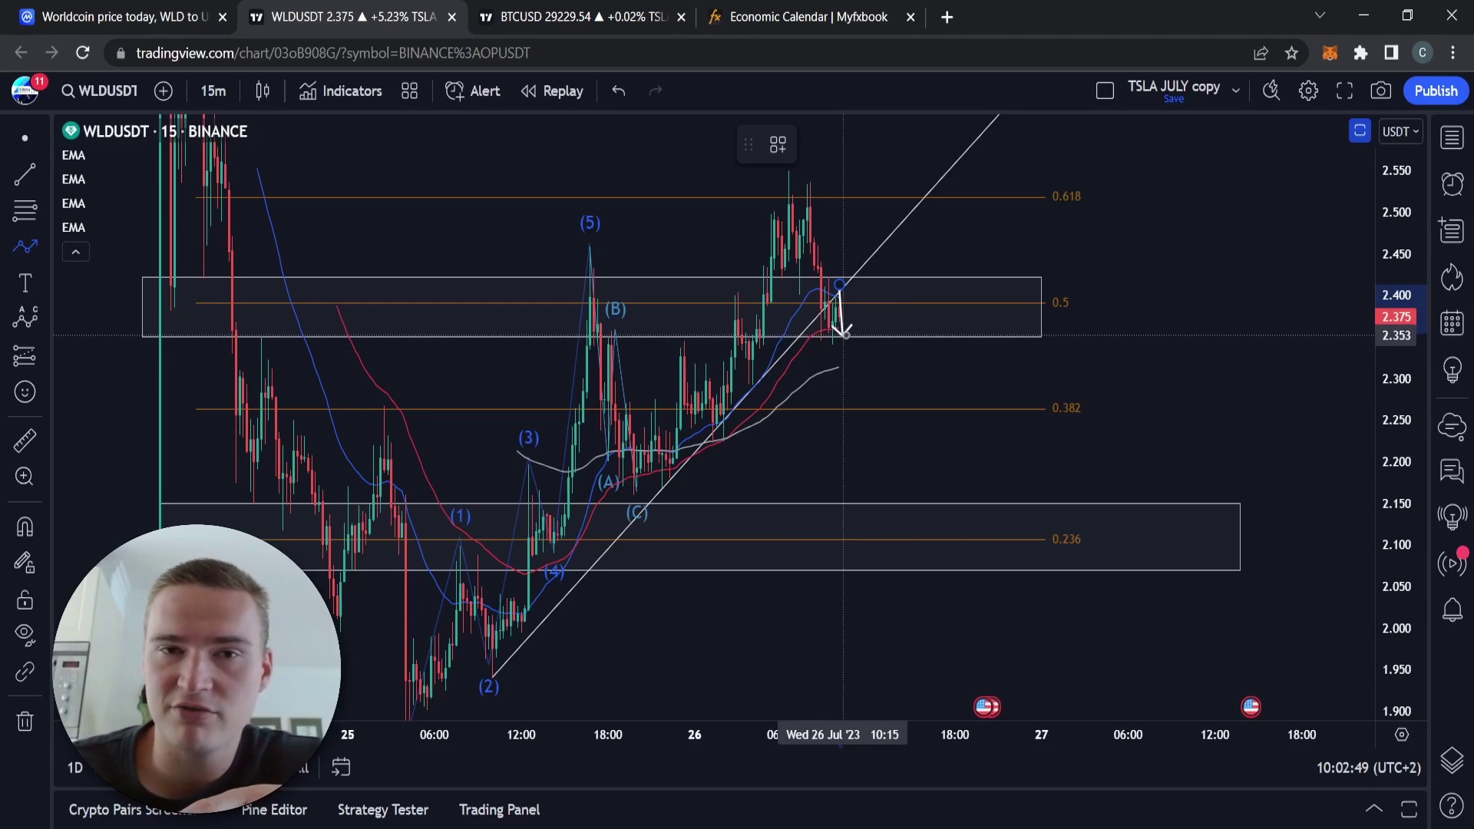
pyautogui.click(850, 382)
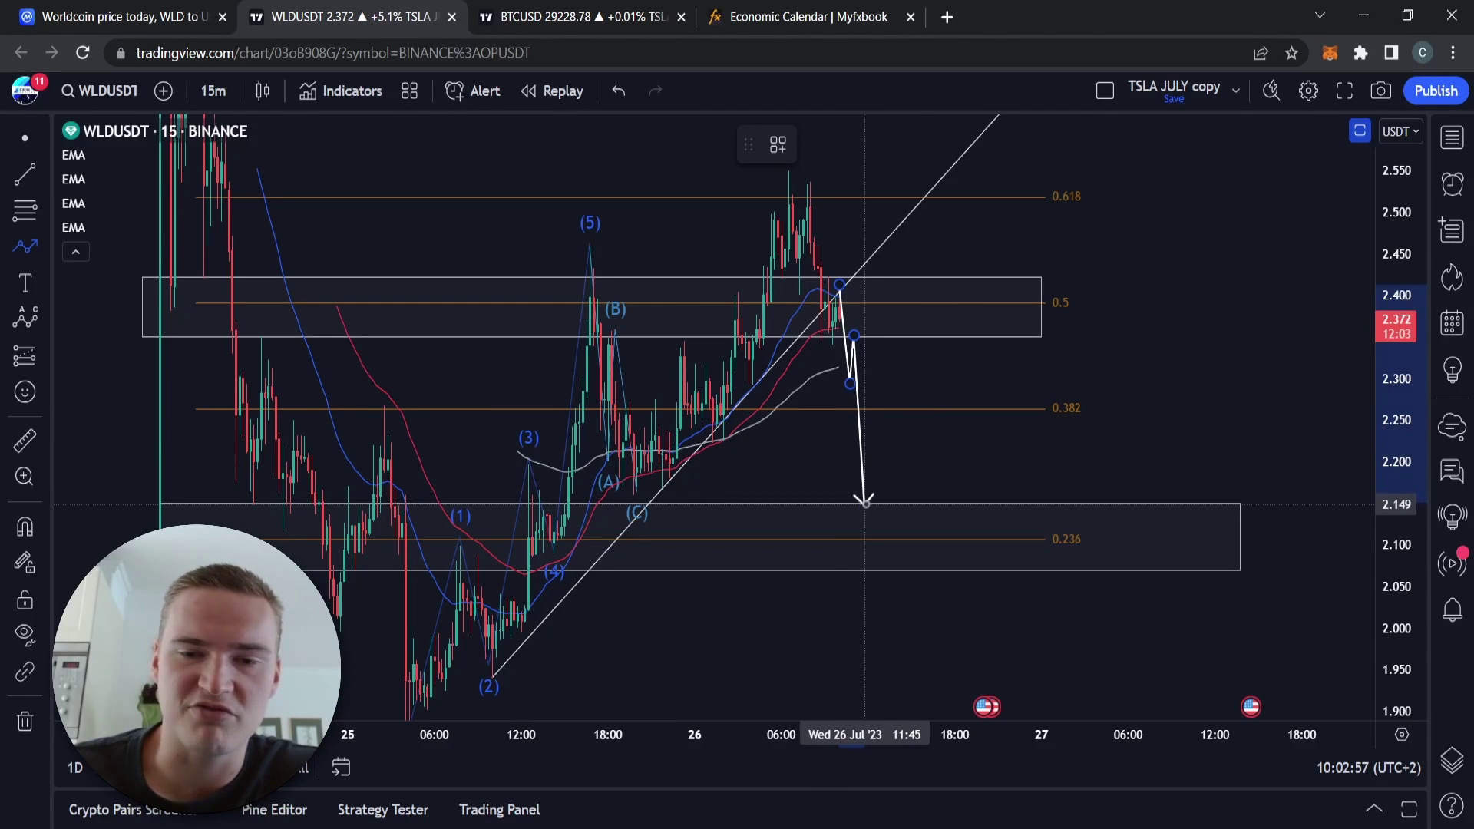
pyautogui.doubleClick(865, 503)
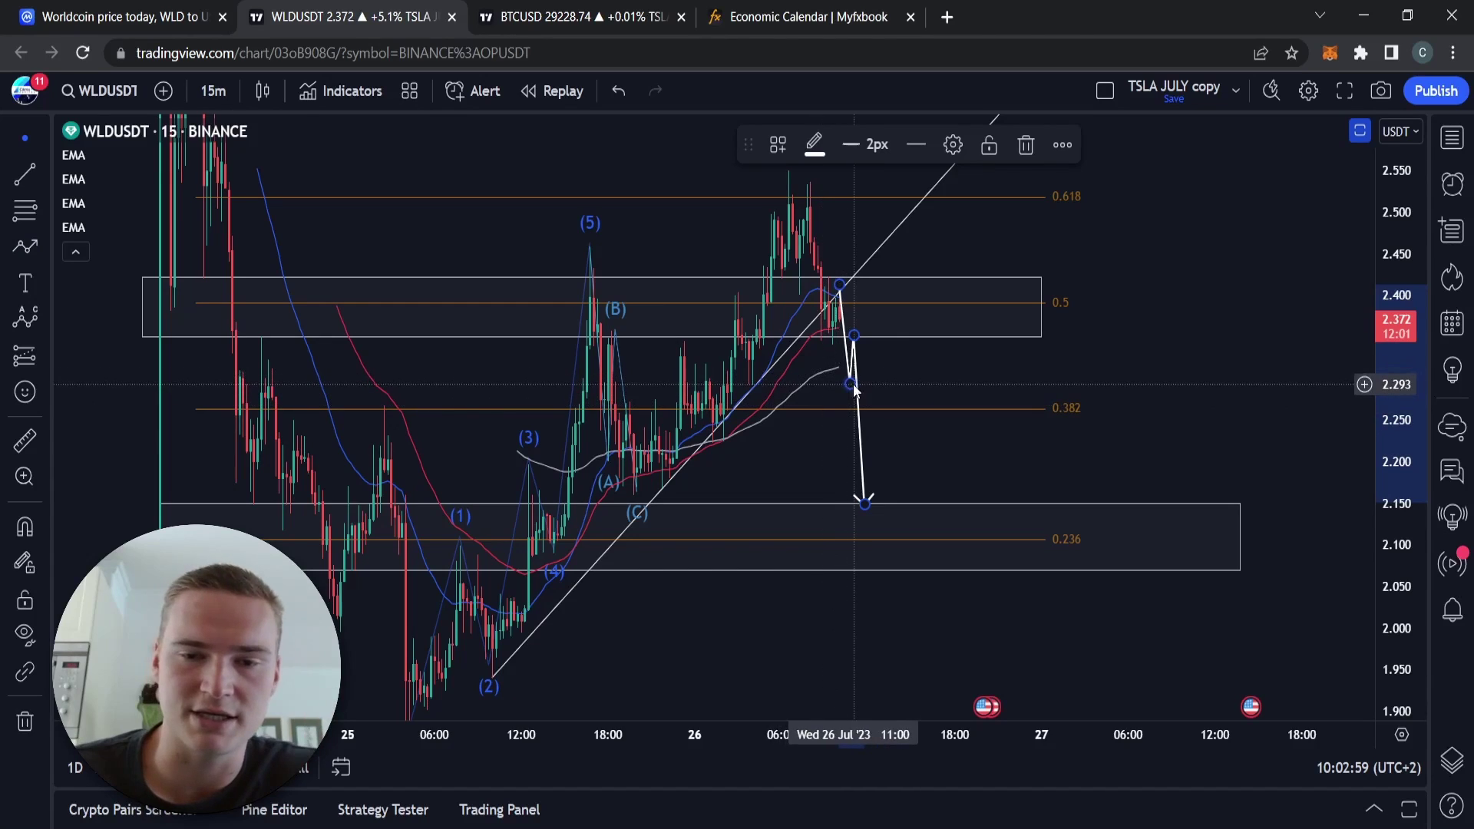
pyautogui.moveTo(853, 387); pyautogui.dragTo(848, 390)
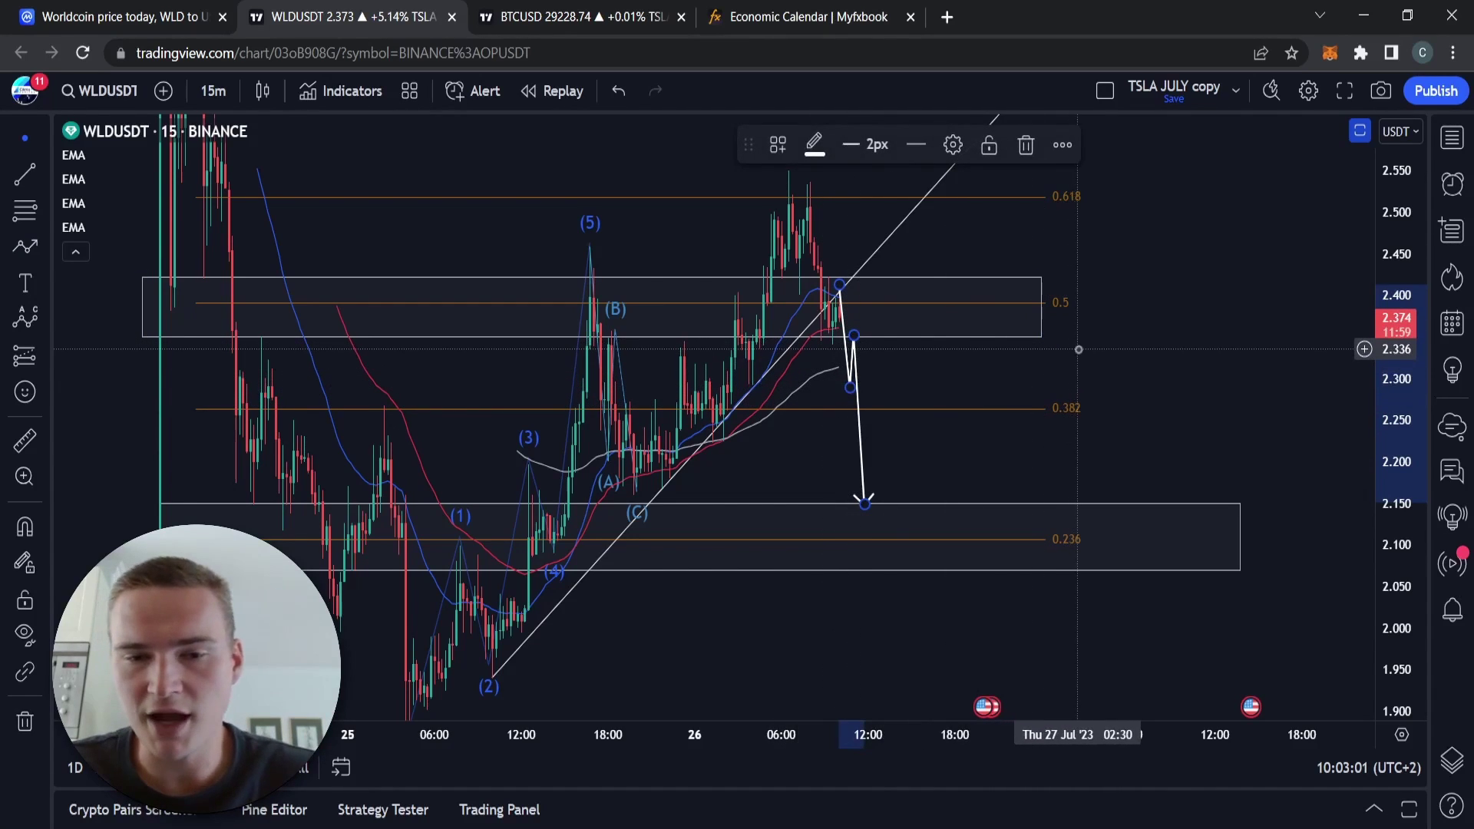
pyautogui.click(1182, 448)
pyautogui.rightClick(1125, 350)
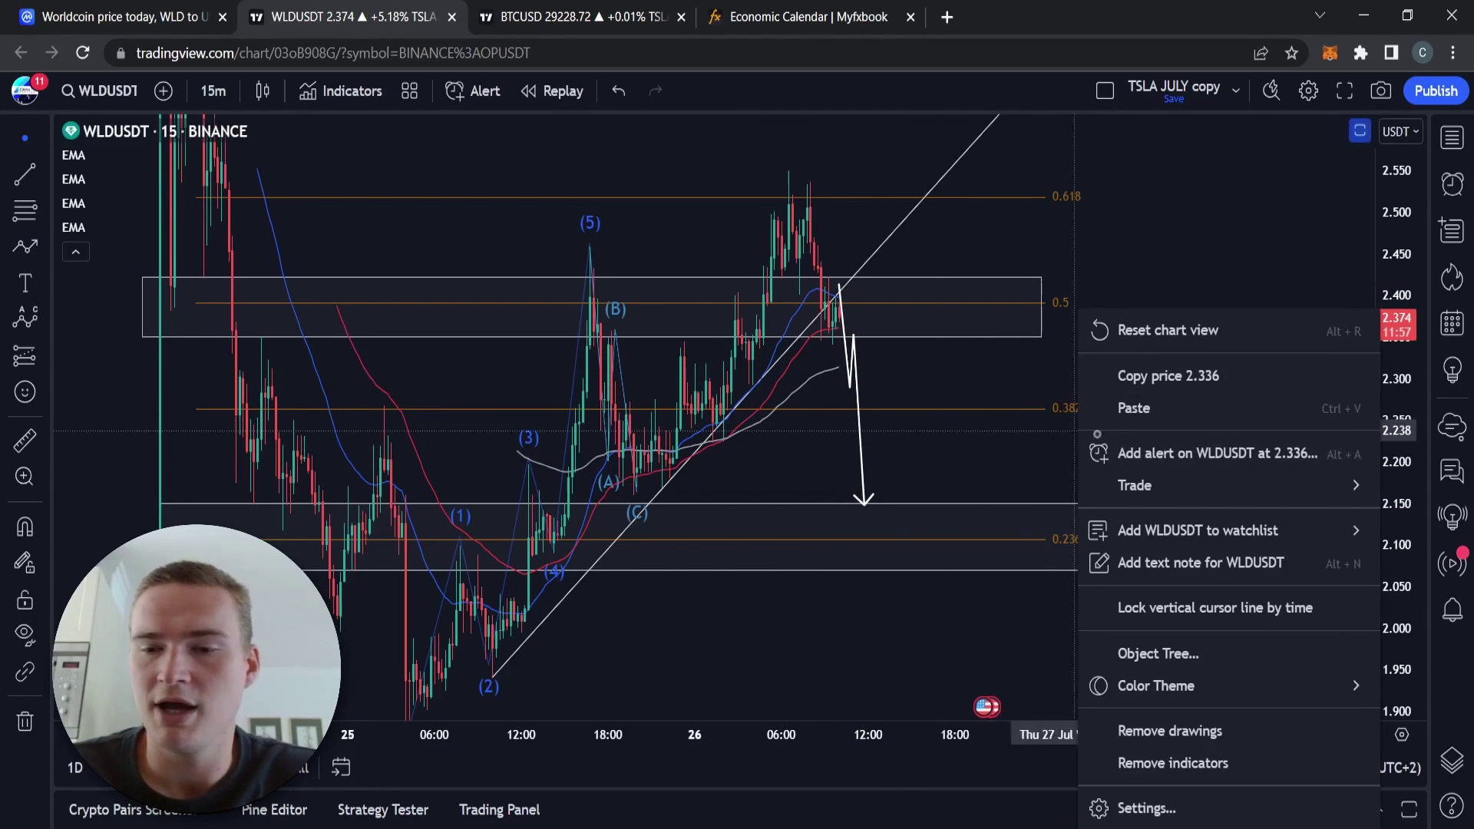
pyautogui.click(1123, 463)
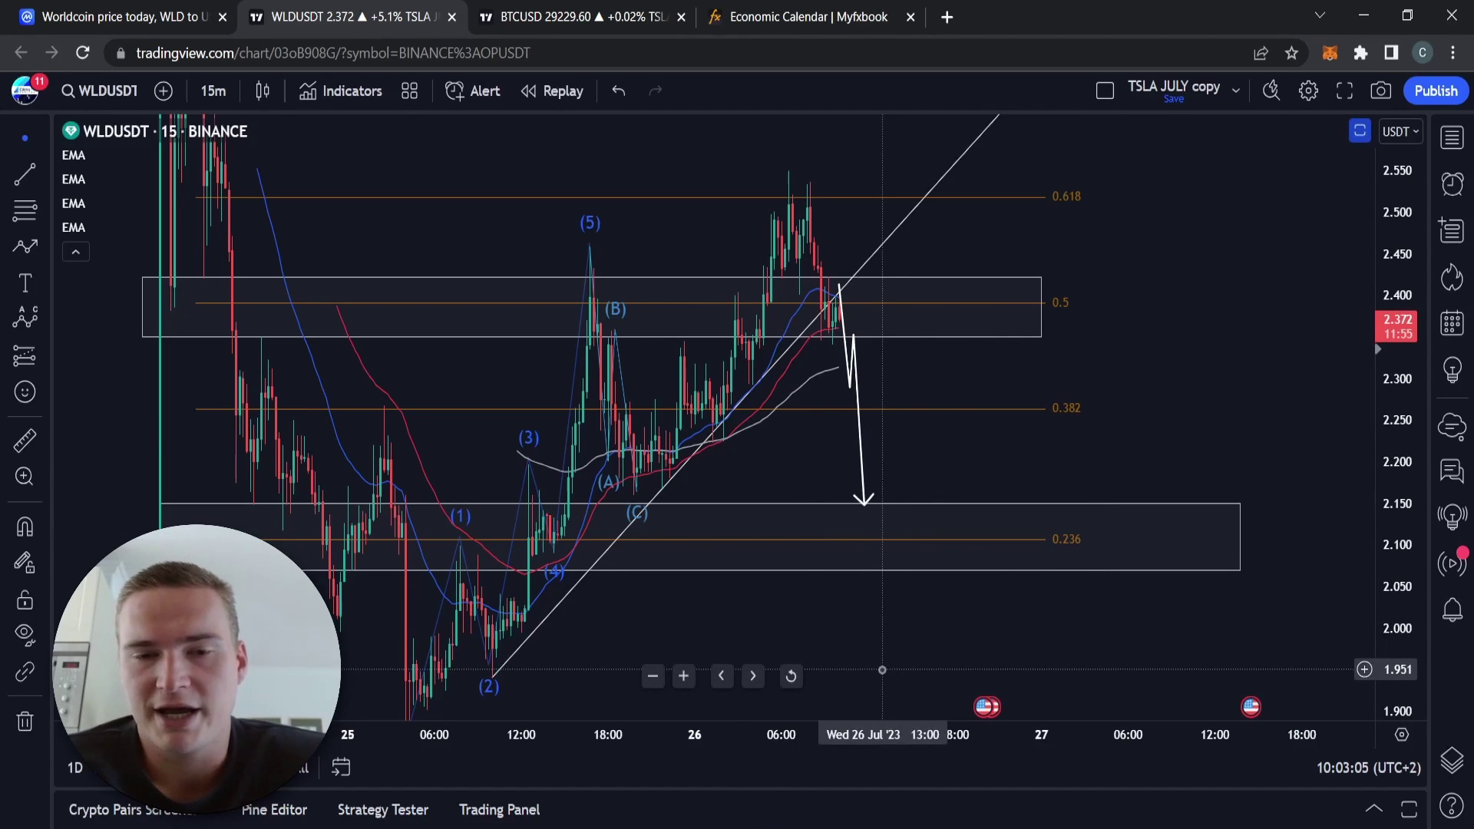
pyautogui.click(907, 779)
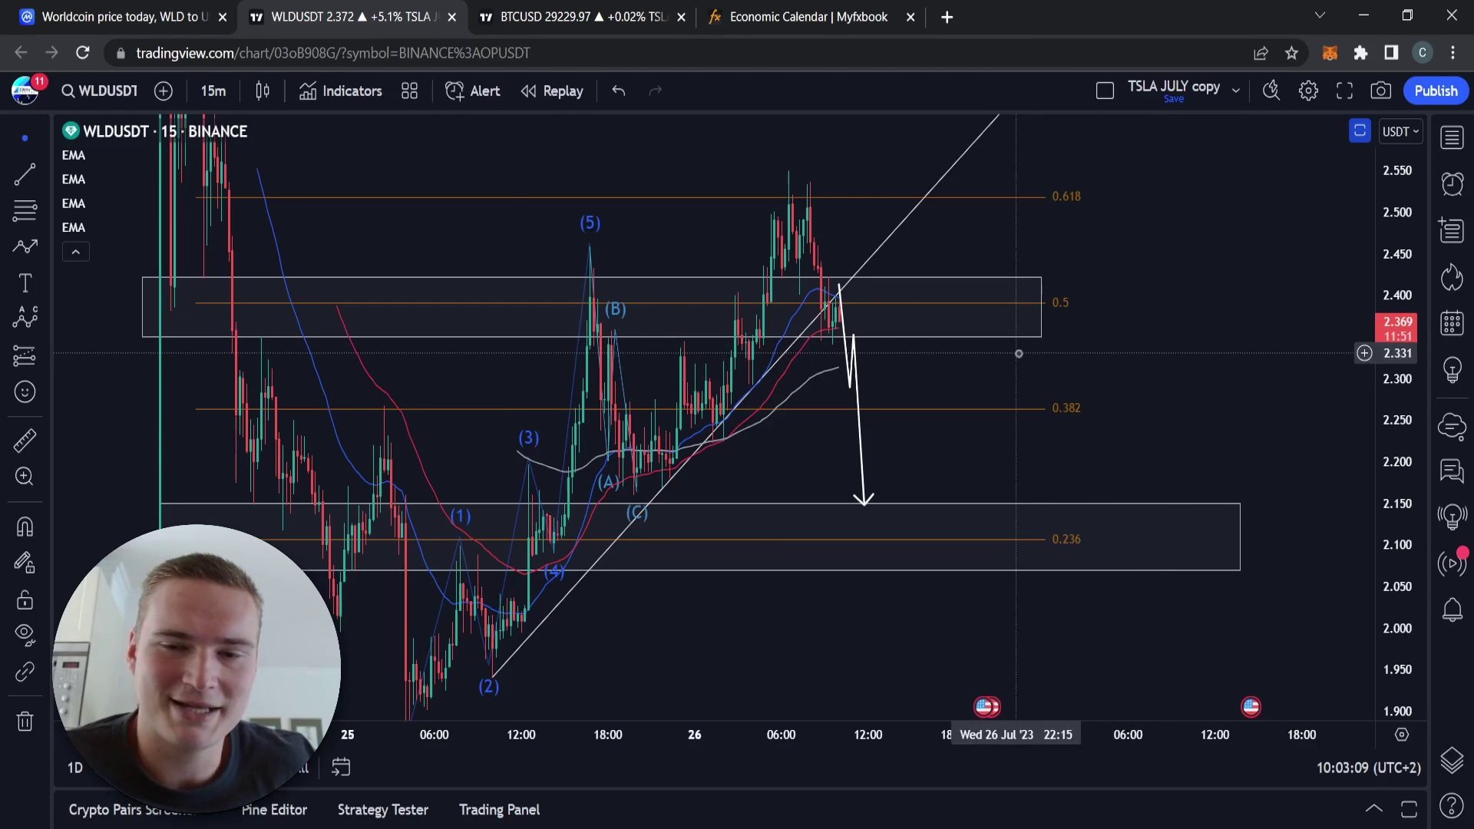
# Delete the falling projection path beside the latest candles
pyautogui.click(854, 379)
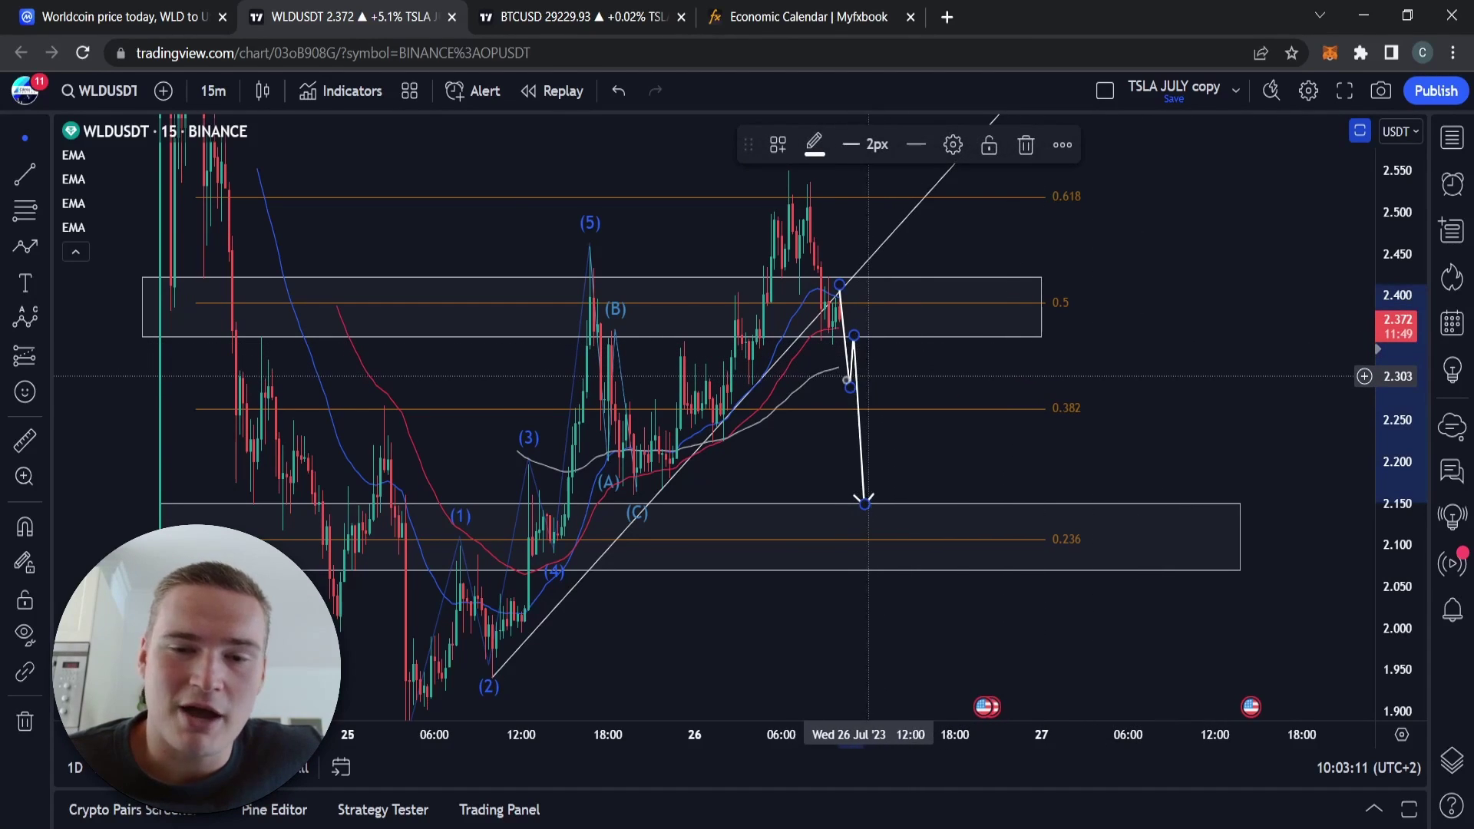
pyautogui.moveTo(855, 378); pyautogui.dragTo(897, 383)
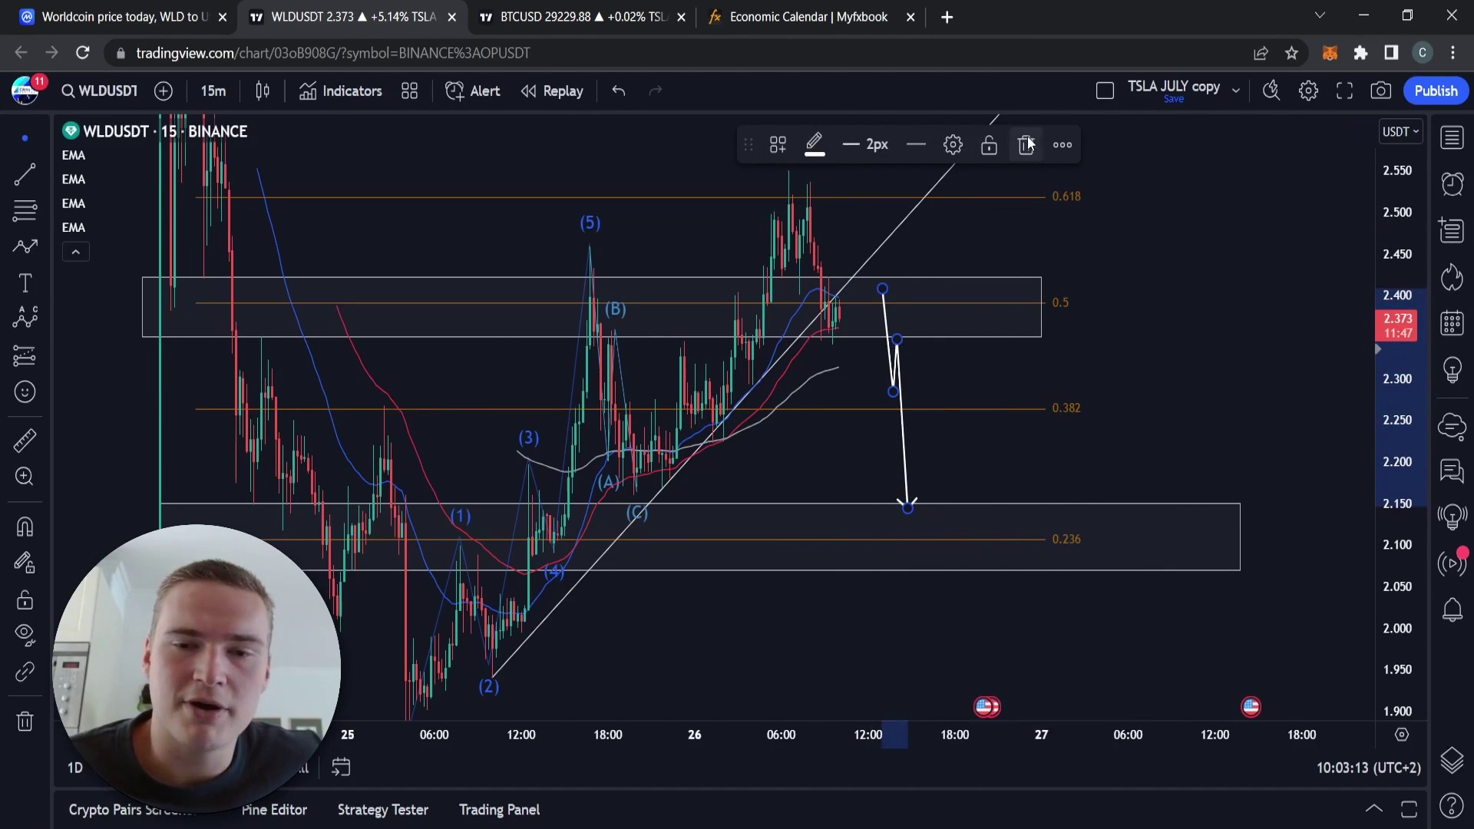
pyautogui.press('Delete')
# Draw a rising zigzag Path from about 2.35 through 2.50, 2.42, 2.53, 2.42, 2.58 and 2.52, ending above the 0.618 level
pyautogui.click(25, 246)
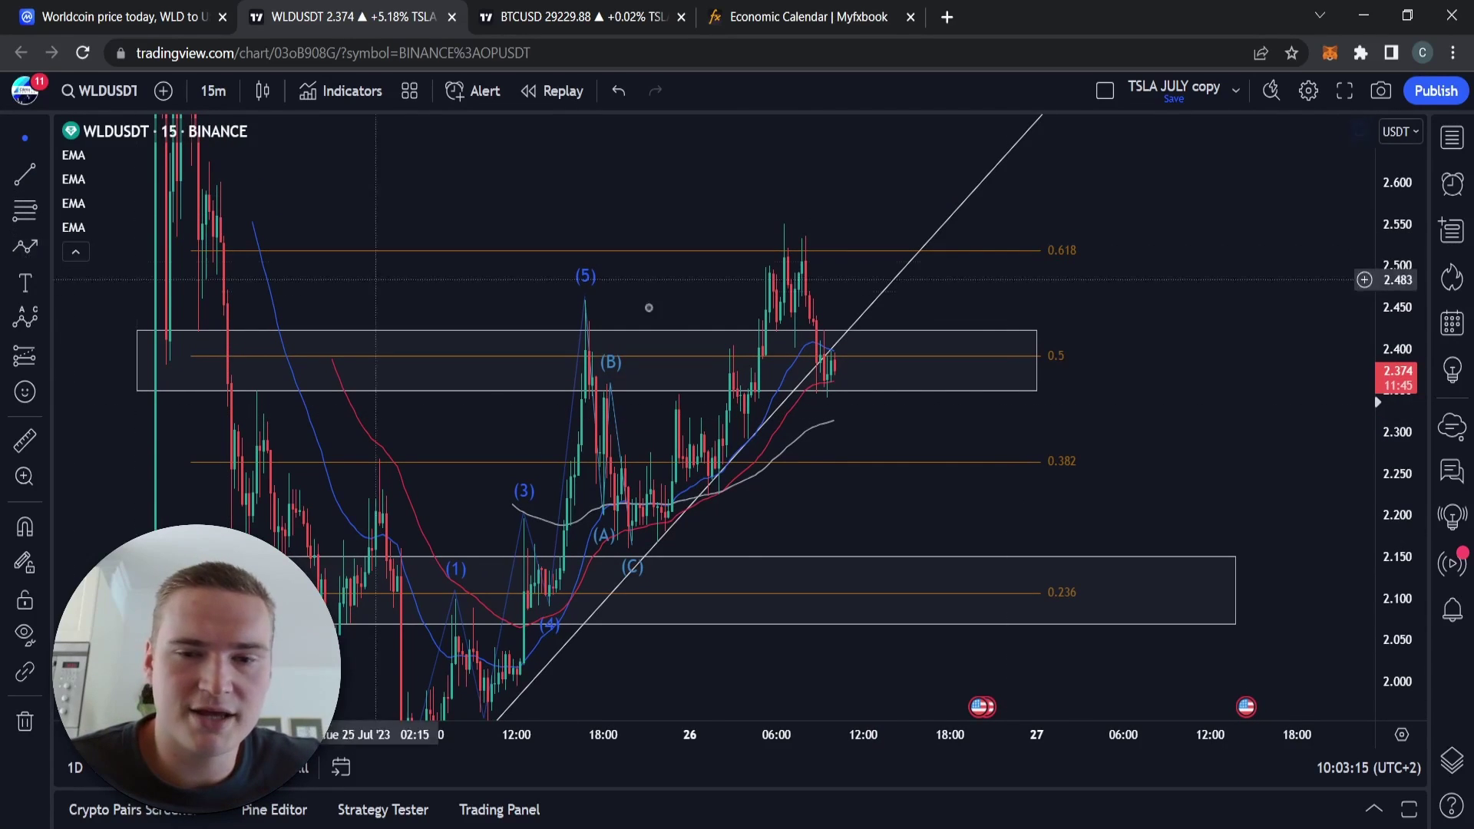
pyautogui.click(842, 389)
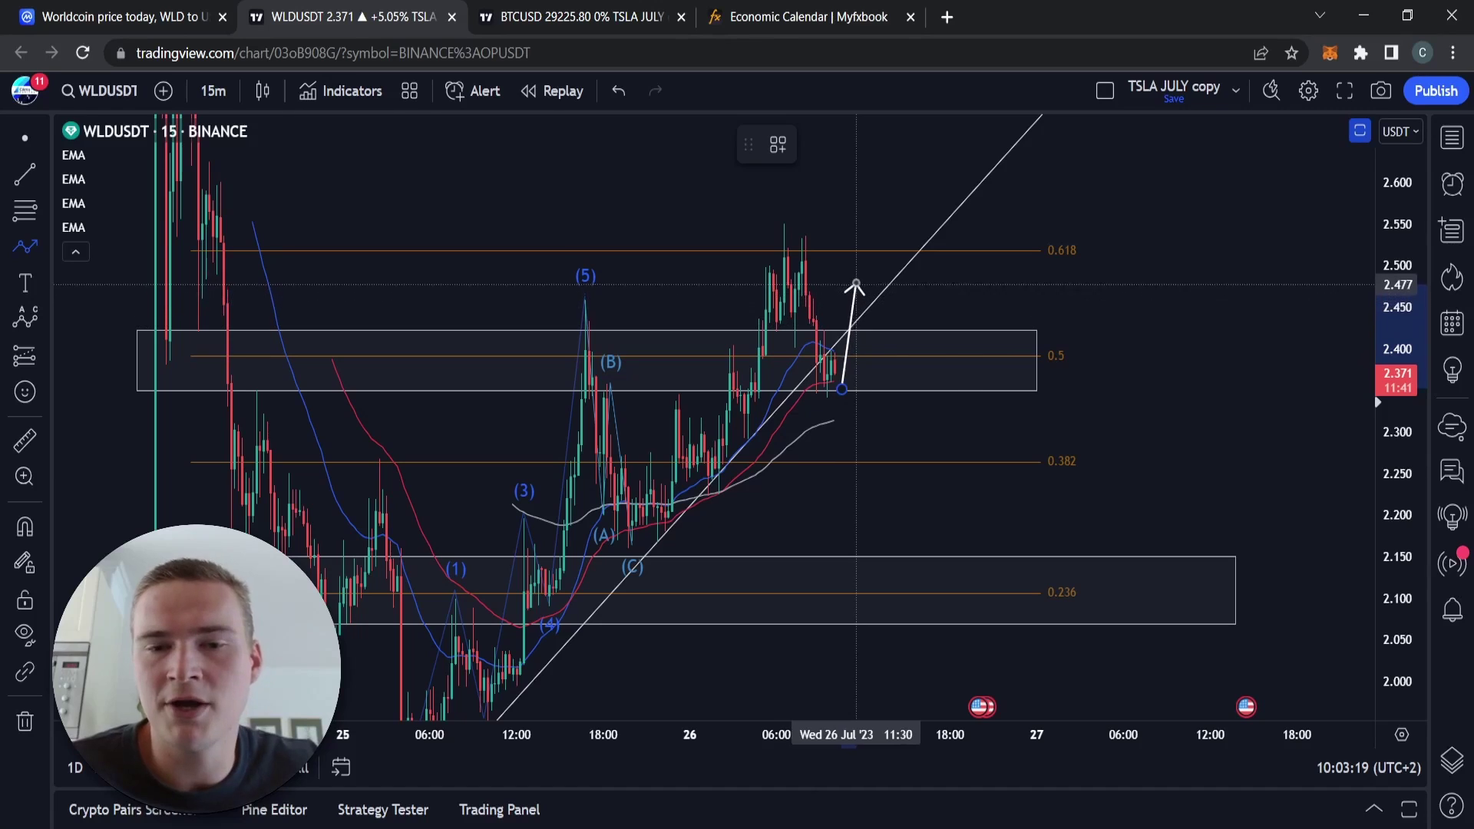
pyautogui.click(852, 269)
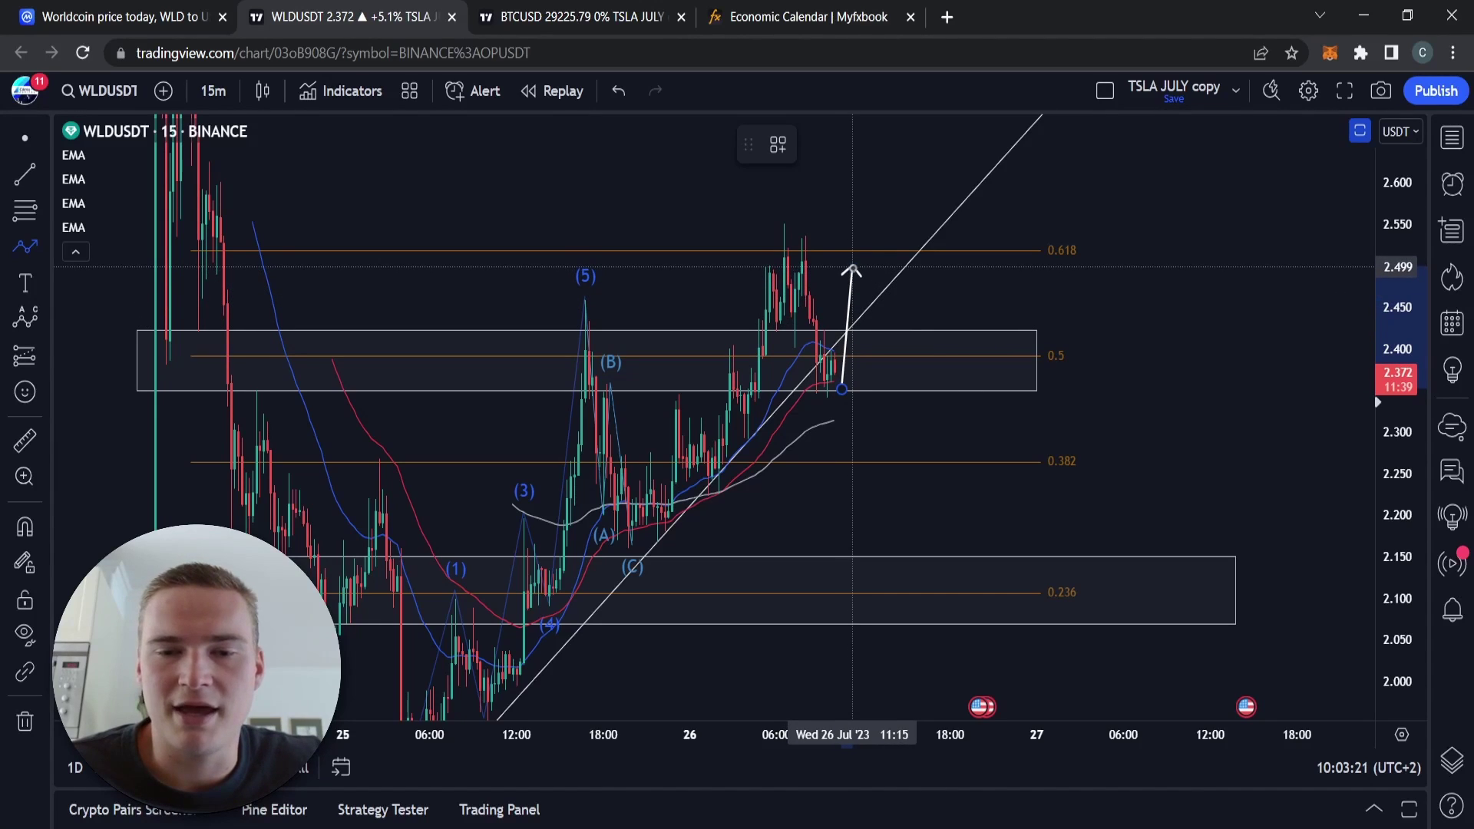
pyautogui.click(861, 329)
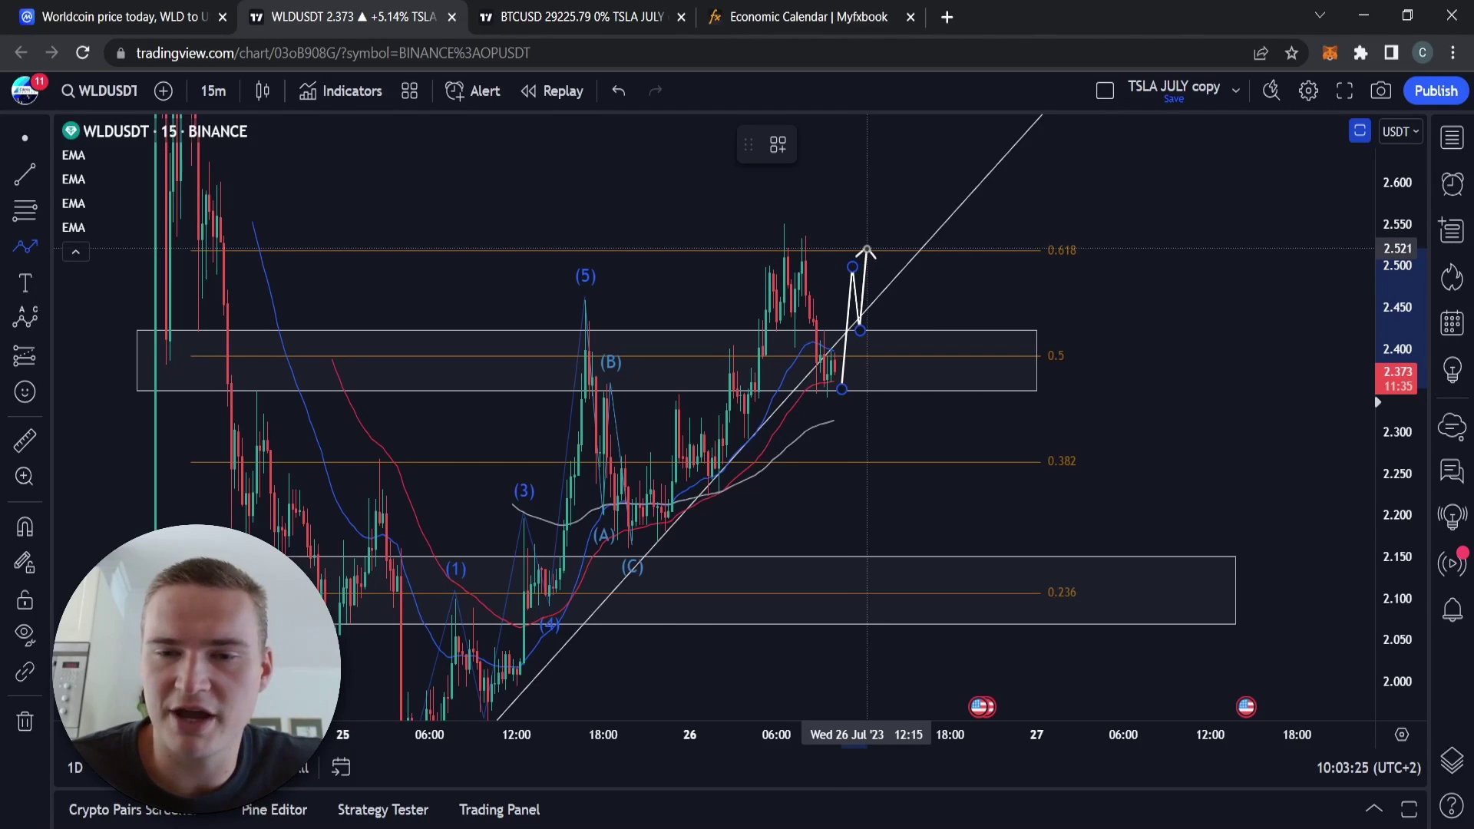
pyautogui.click(862, 243)
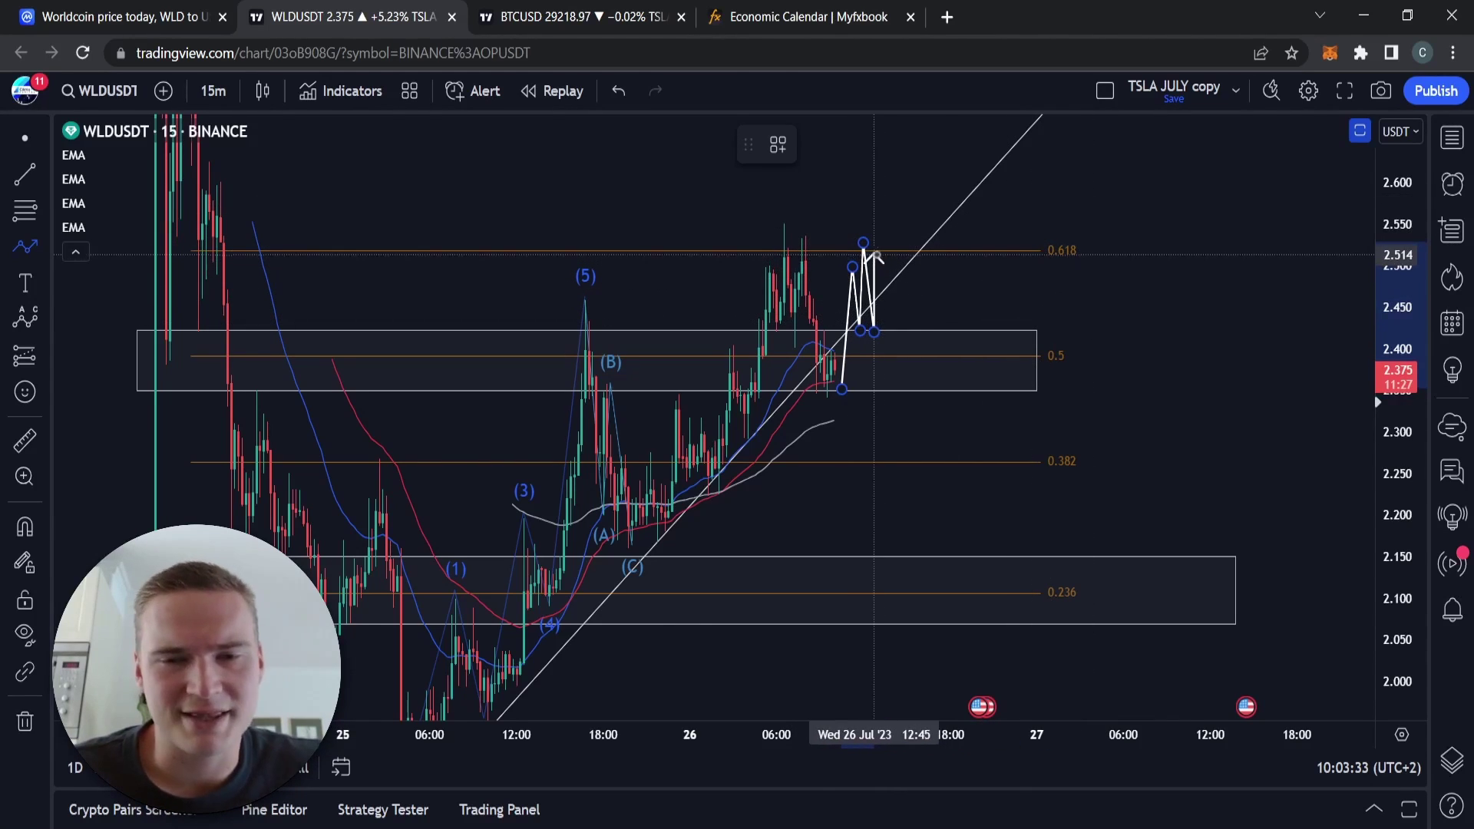
pyautogui.click(885, 196)
pyautogui.click(892, 252)
pyautogui.doubleClick(895, 149)
# Extend the rising path's arrow end up to about 2.74, above the 0.786 Fibonacci level
pyautogui.moveTo(849, 236); pyautogui.dragTo(836, 365)
pyautogui.click(891, 207)
pyautogui.moveTo(891, 207); pyautogui.dragTo(891, 169)
pyautogui.moveTo(885, 241); pyautogui.dragTo(896, 197)
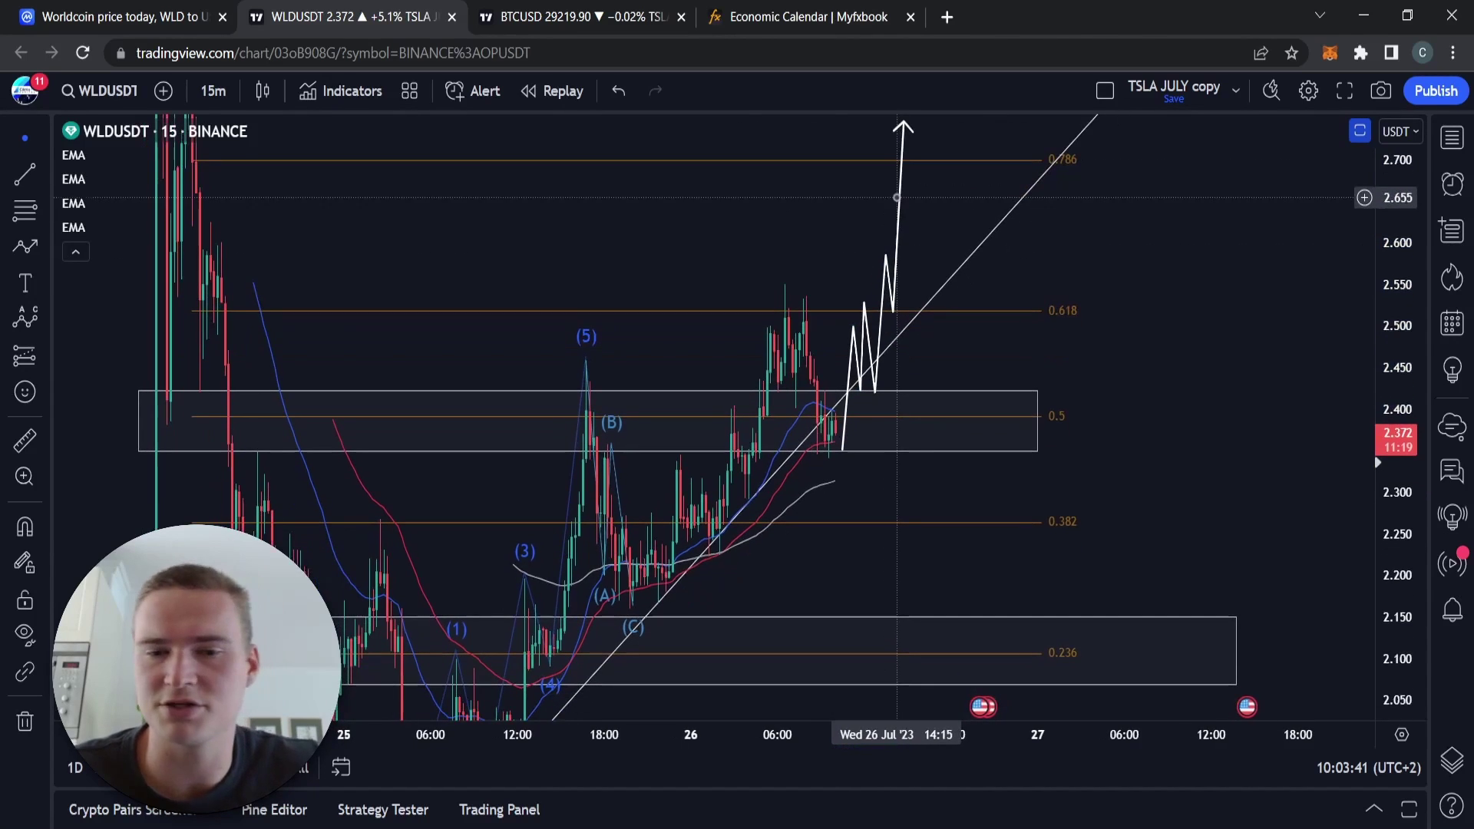
# Move the rising path forward in time, clear of the latest candle, so it starts around 13:30 on 26 July
pyautogui.moveTo(1397, 338); pyautogui.dragTo(1397, 375)
pyautogui.moveTo(1185, 375); pyautogui.dragTo(1196, 371)
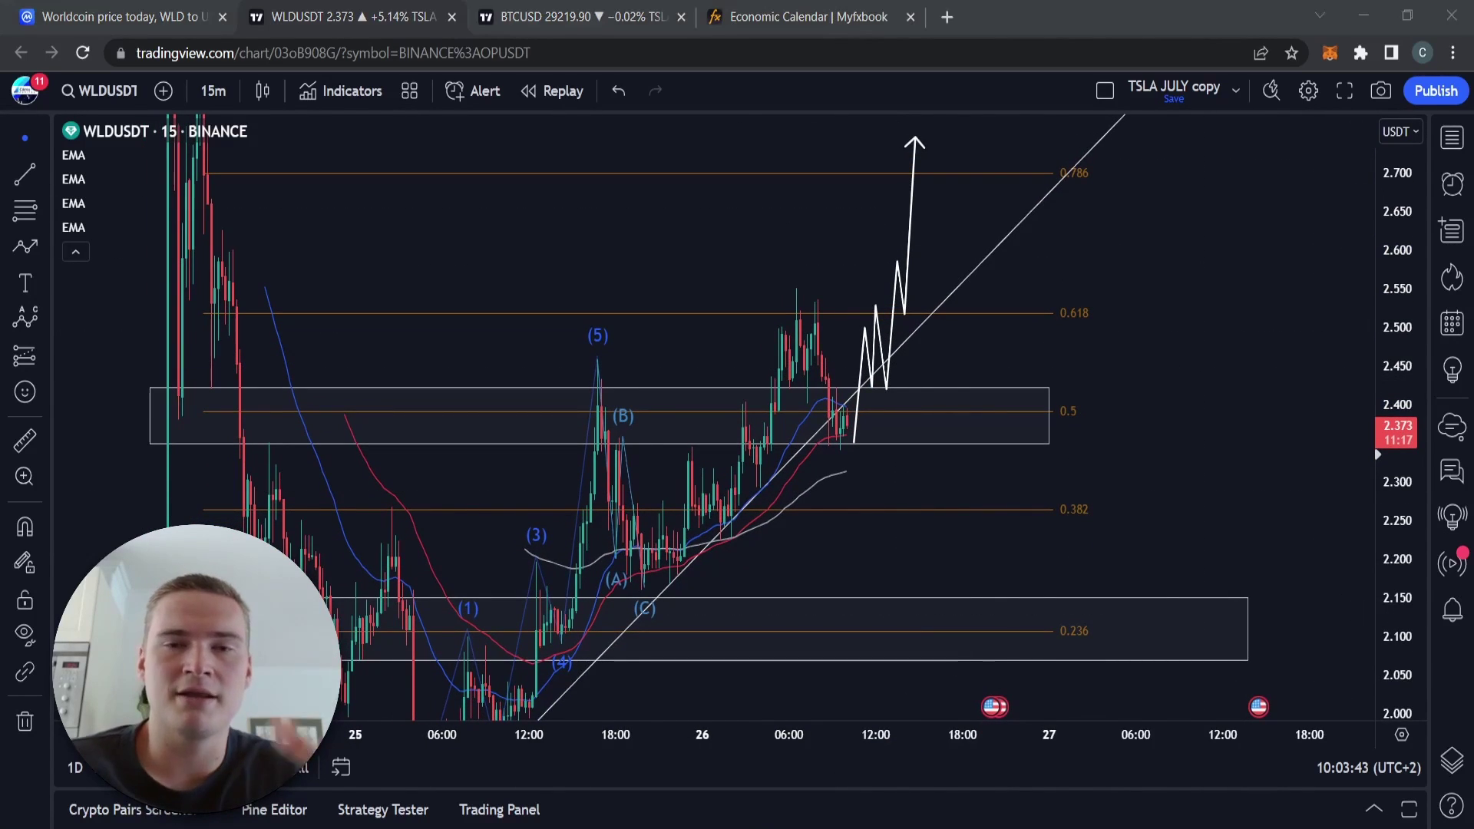
pyautogui.click(137, 460)
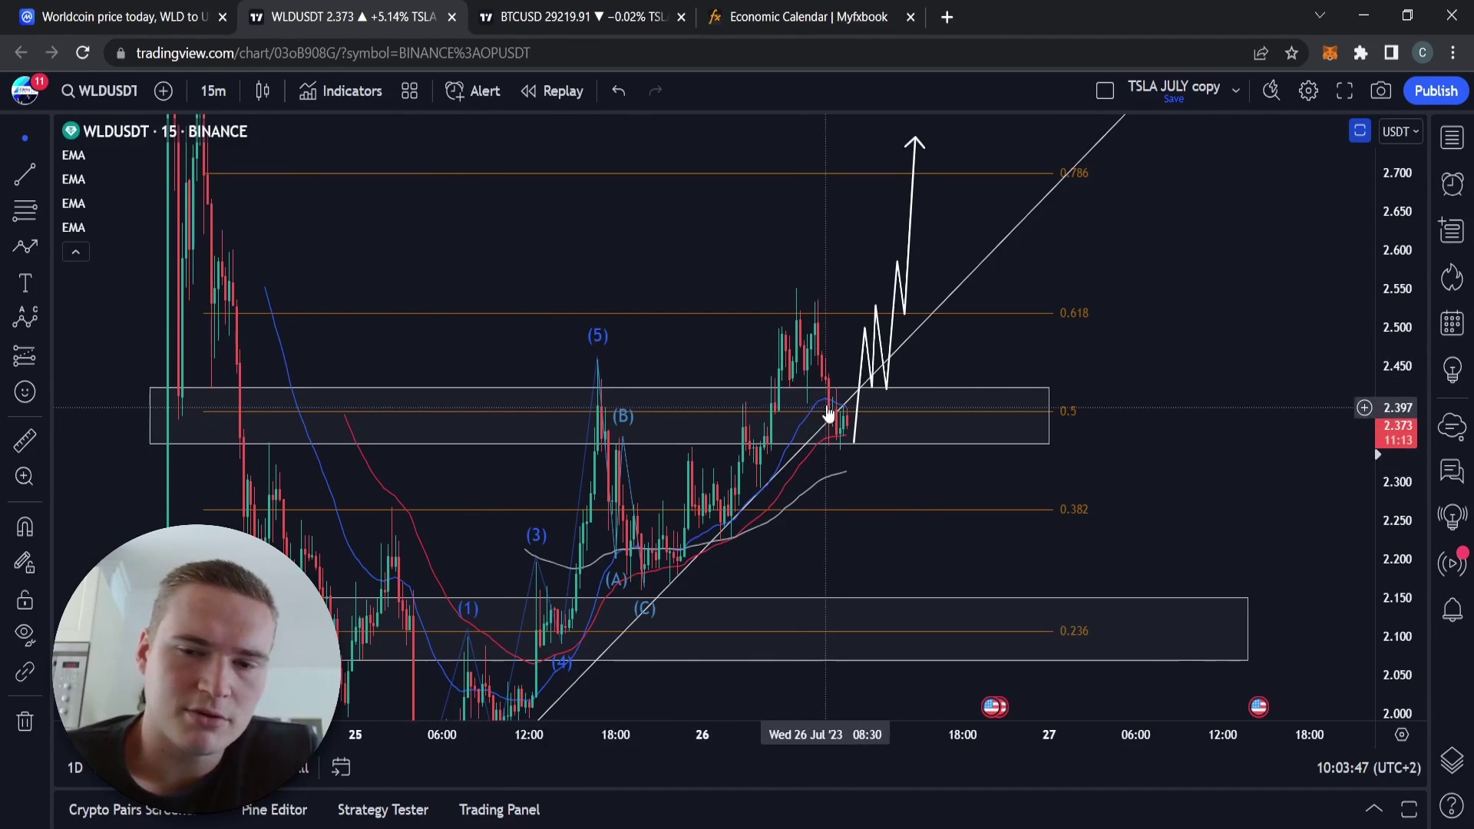
pyautogui.moveTo(857, 411); pyautogui.dragTo(876, 410)
pyautogui.scroll(2, 1113, 469)
pyautogui.scroll(-2, 1081, 460)
pyautogui.moveTo(1173, 373); pyautogui.dragTo(1250, 265)
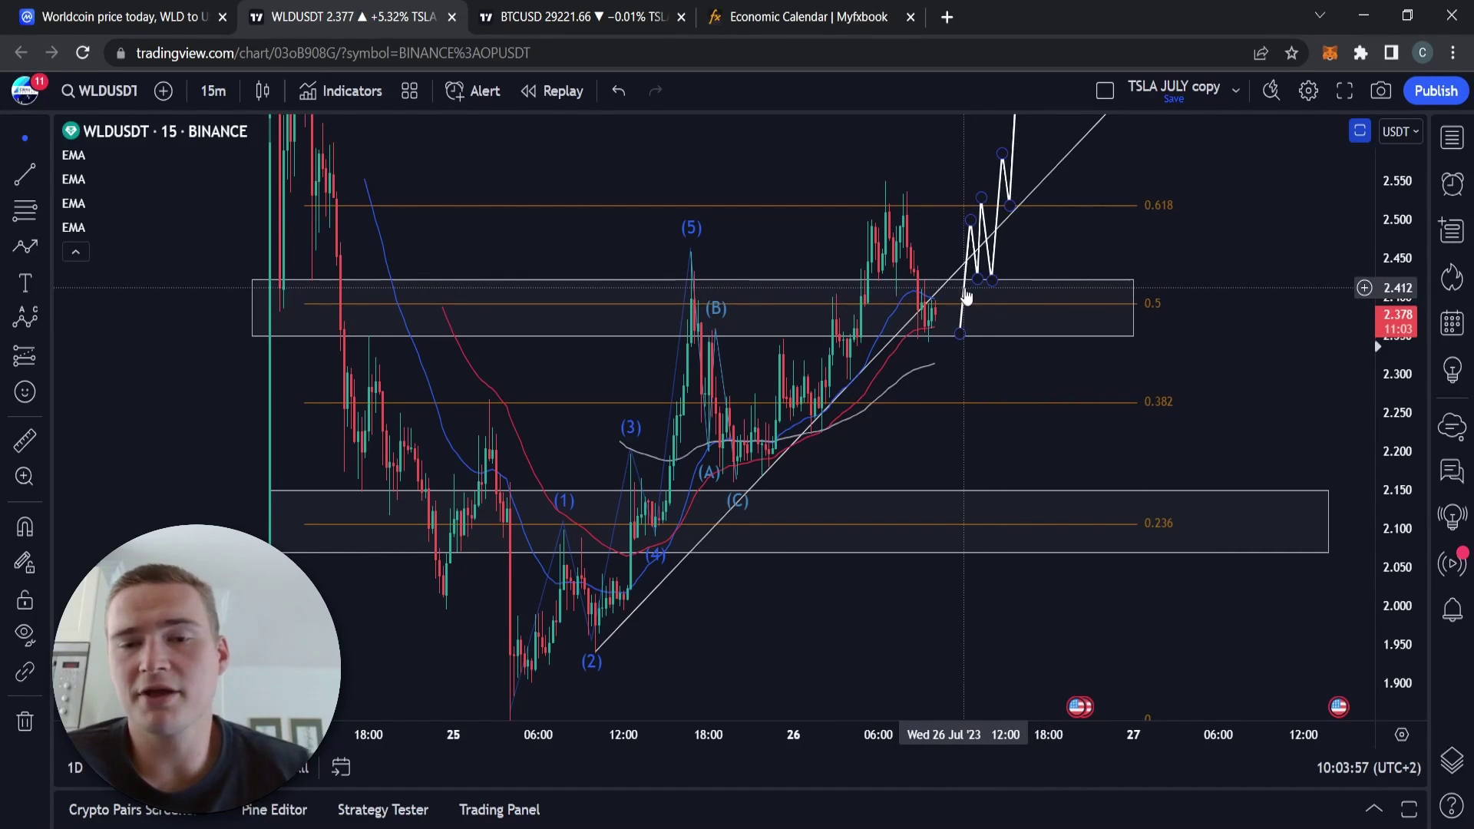
pyautogui.moveTo(964, 291); pyautogui.dragTo(988, 290)
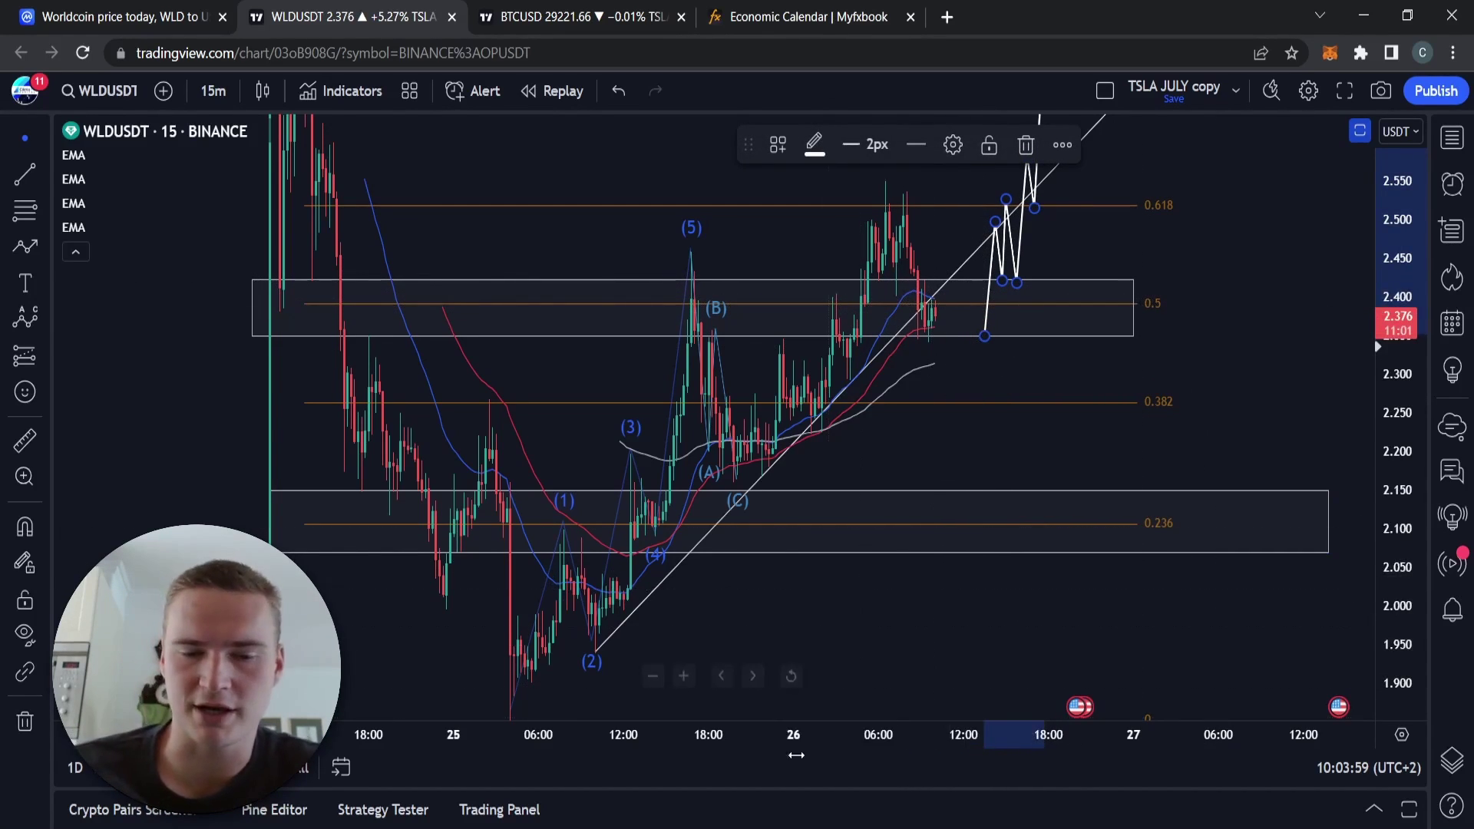